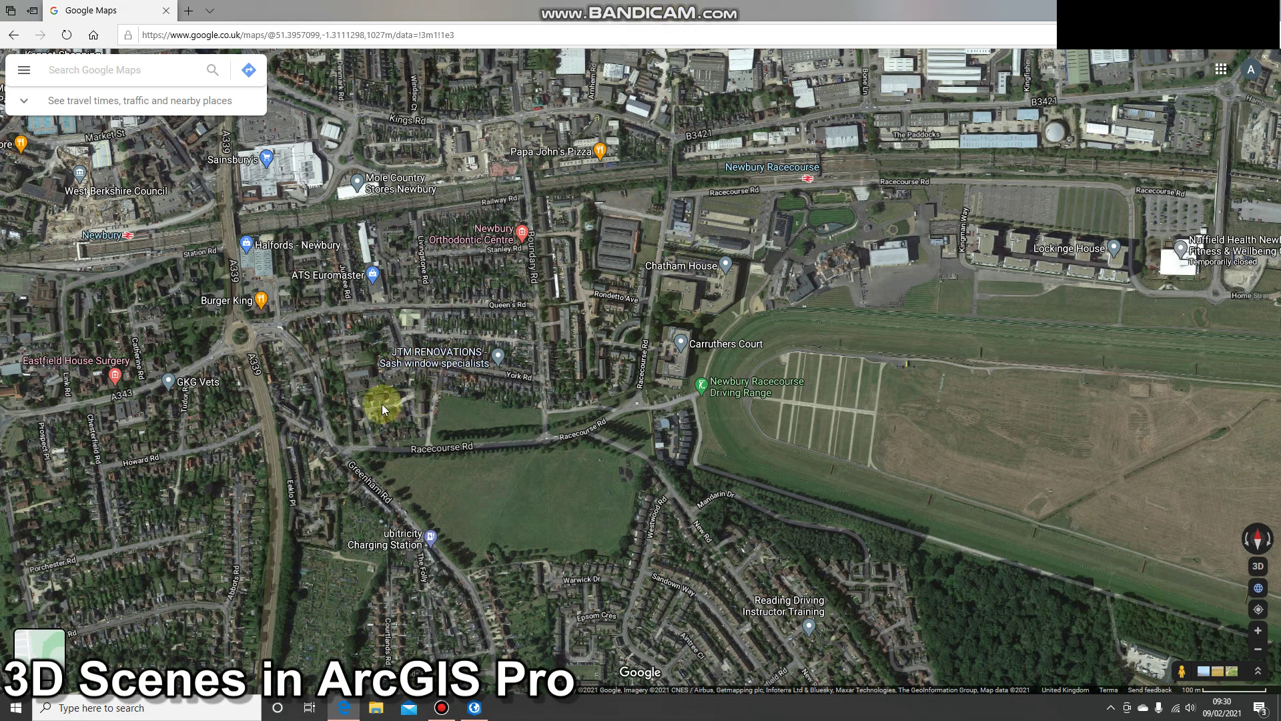
# Examine the blocks of flats north of Racecourse Rd in Newbury in satellite imagery and Street View to judge their number of floors
pyautogui.scroll(3, 383, 409)
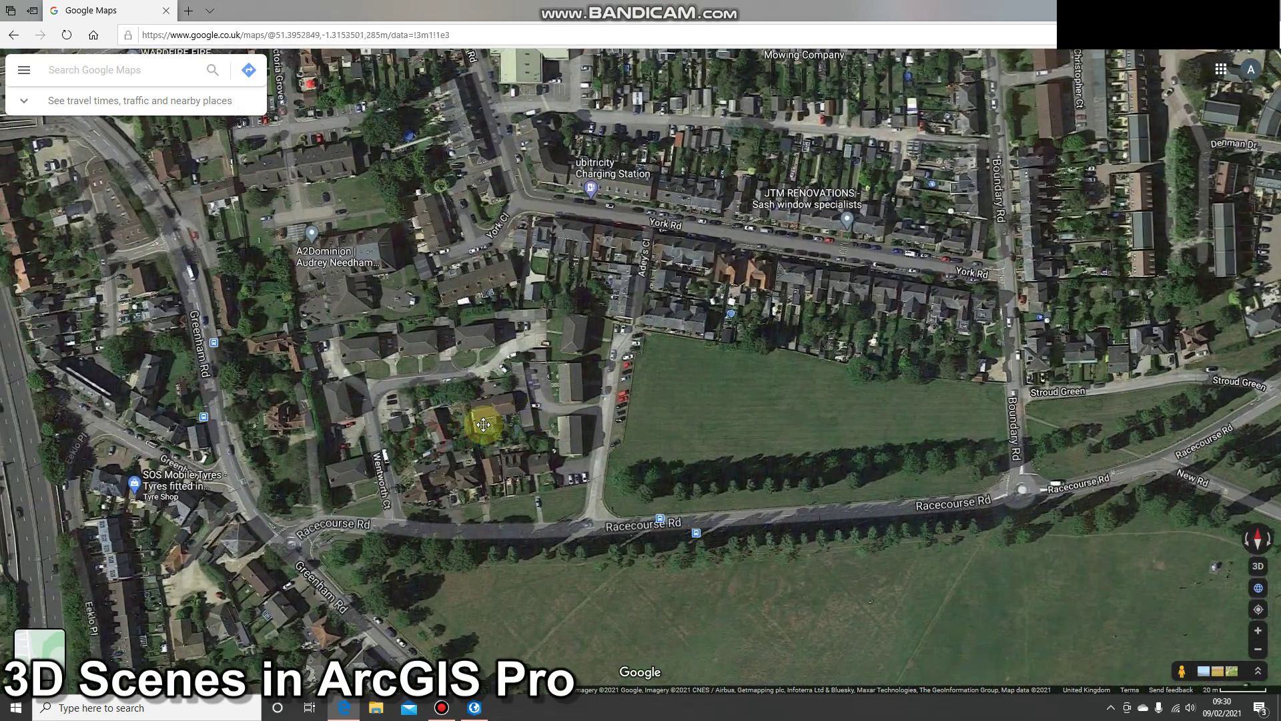
pyautogui.scroll(2, 479, 426)
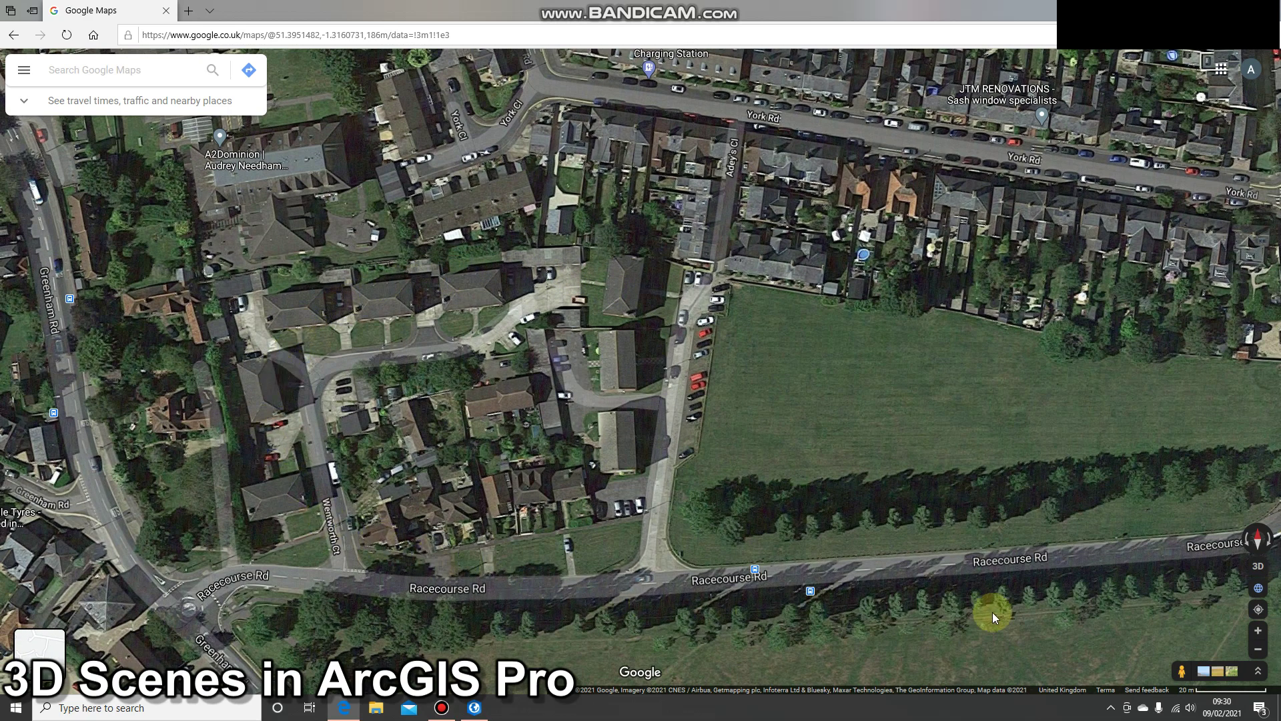
pyautogui.moveTo(1181, 671); pyautogui.dragTo(638, 545)
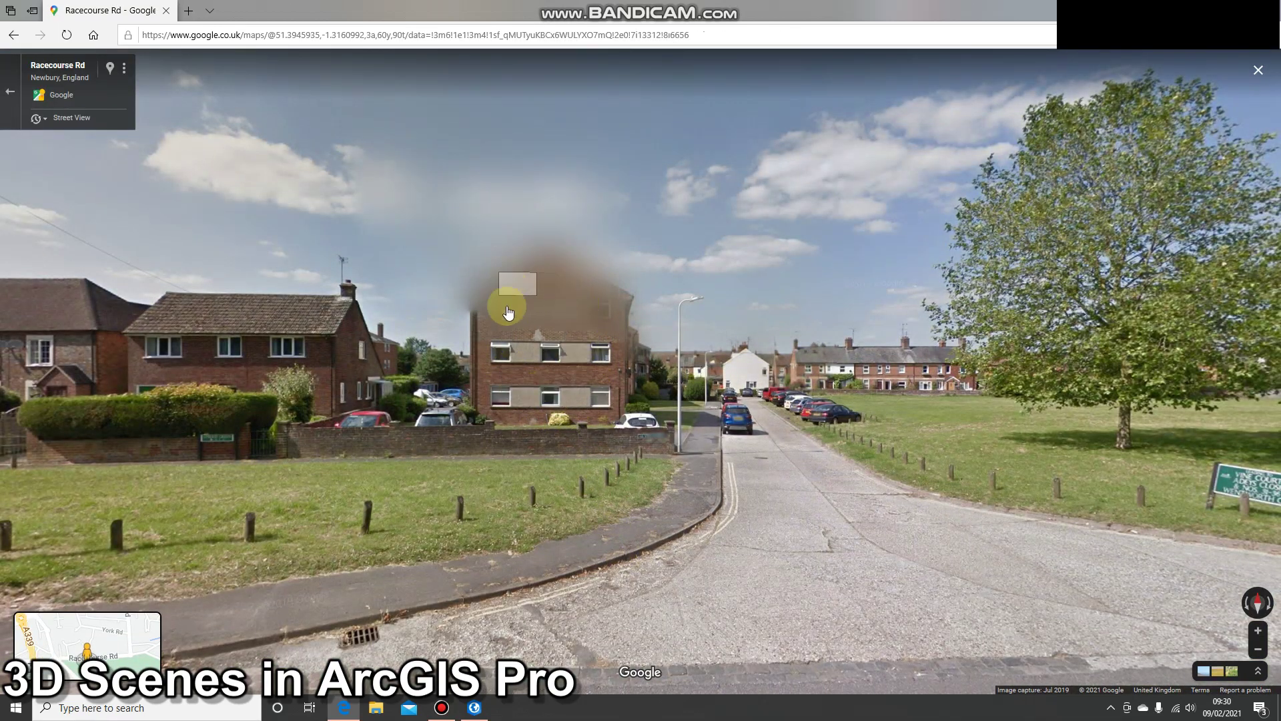
pyautogui.press('Left')
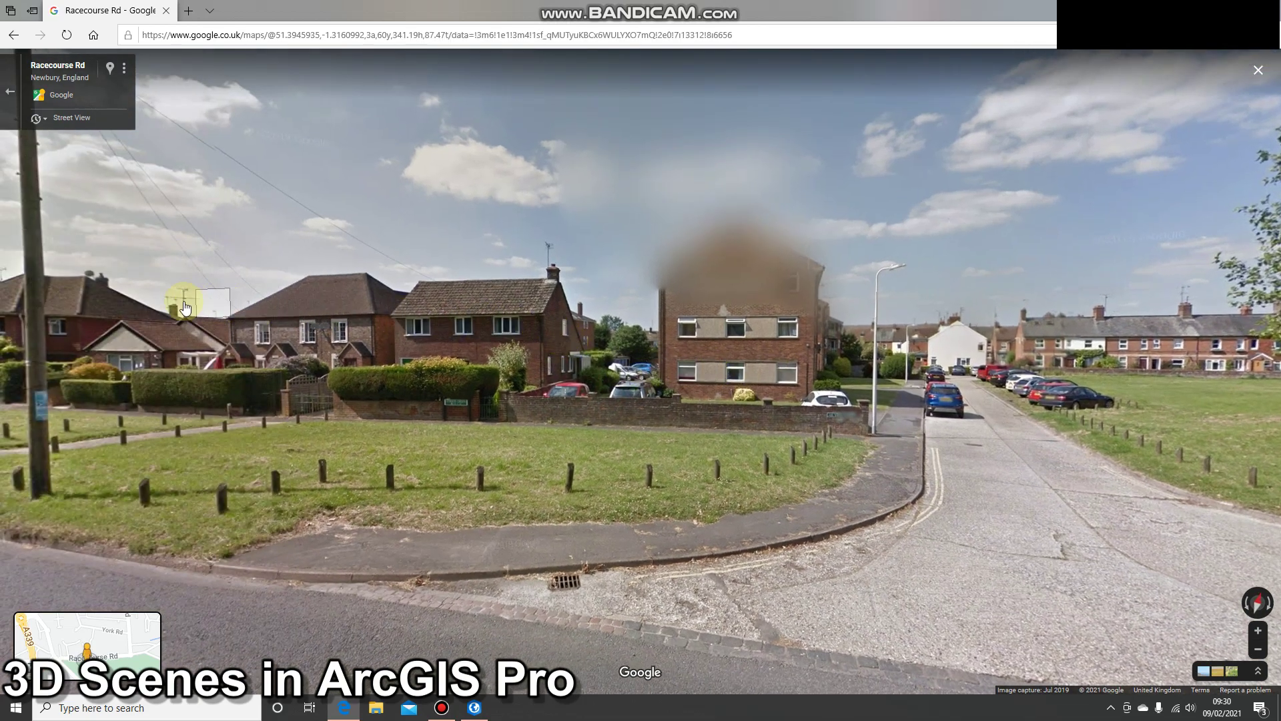
pyautogui.moveTo(186, 295); pyautogui.dragTo(368, 377)
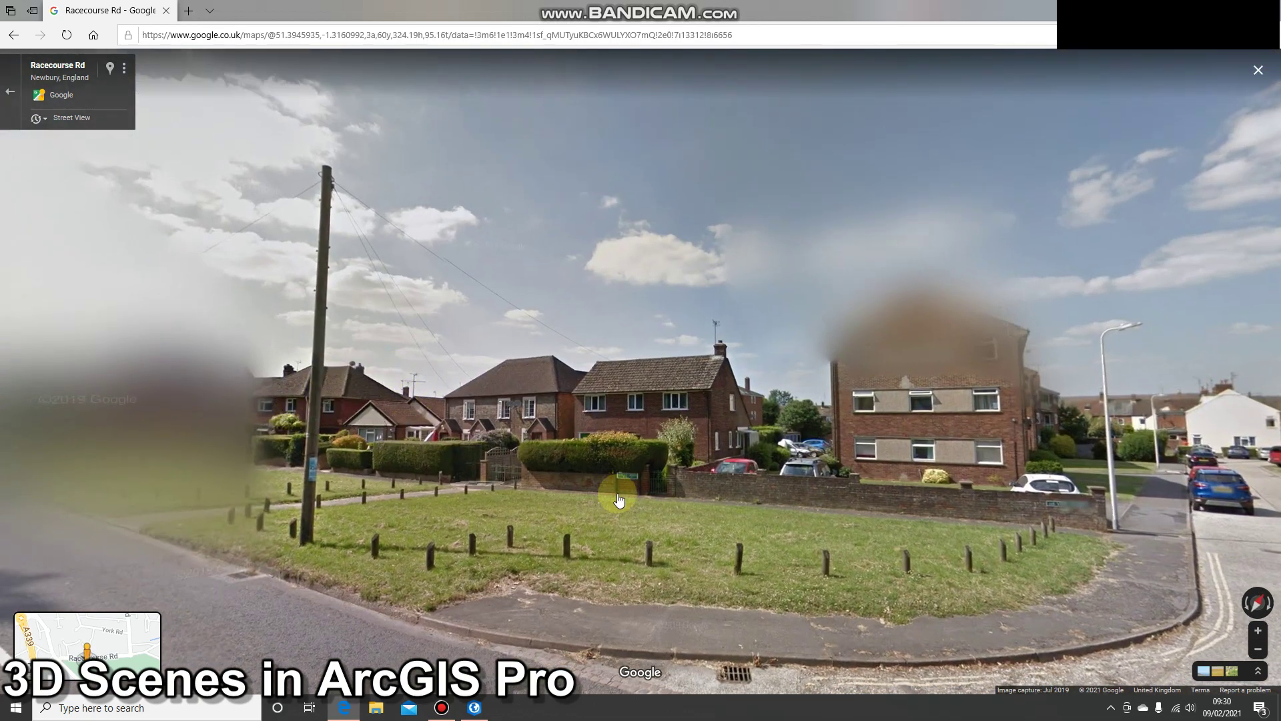
pyautogui.moveTo(615, 500); pyautogui.dragTo(485, 423)
pyautogui.click(862, 409)
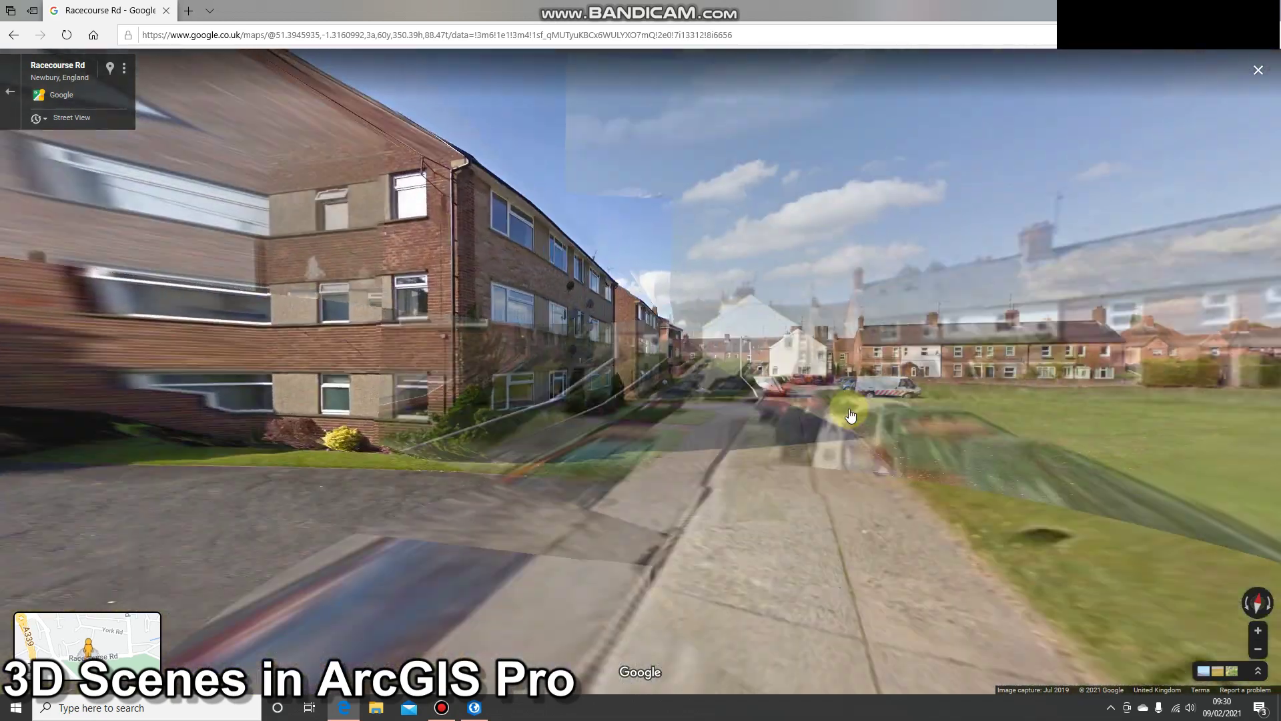
pyautogui.click(749, 424)
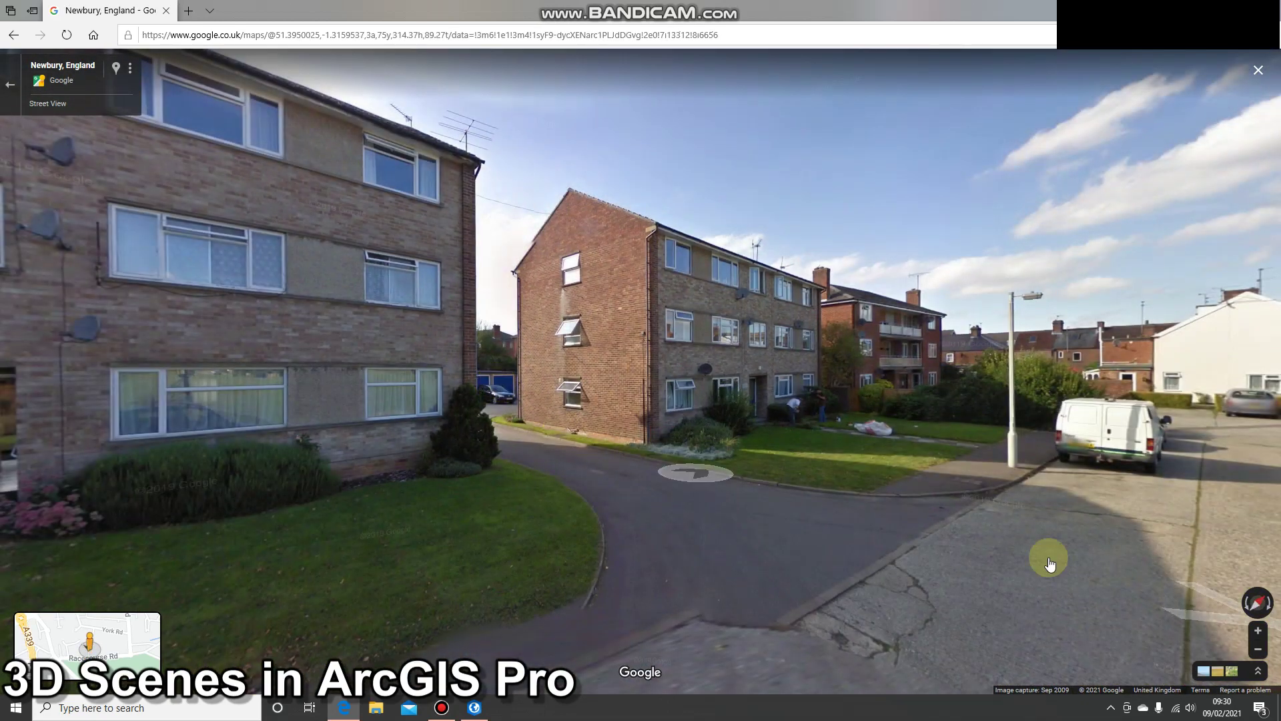
pyautogui.click(1086, 563)
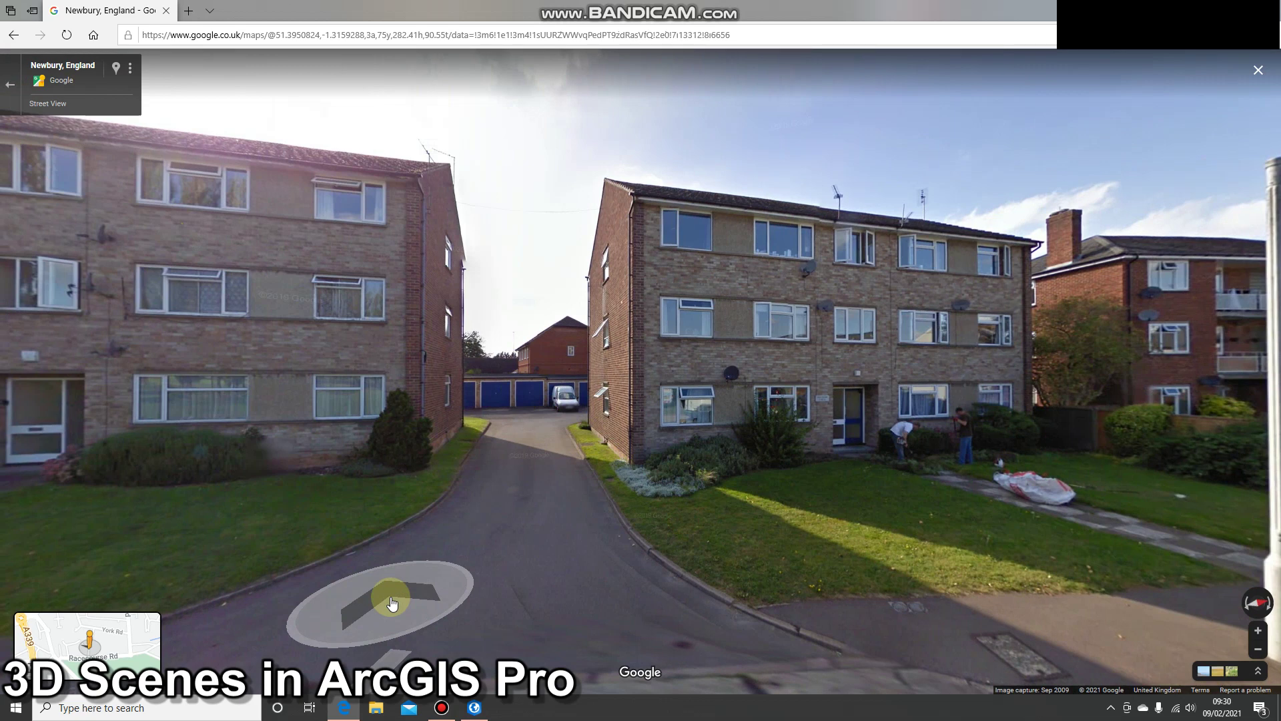
# Switch to ArcGIS Pro and define a new polygon feature class with Z values in Newbury.gdb, with the name and alias BuildingHeight
pyautogui.click(475, 708)
pyautogui.scroll(-2, 485, 653)
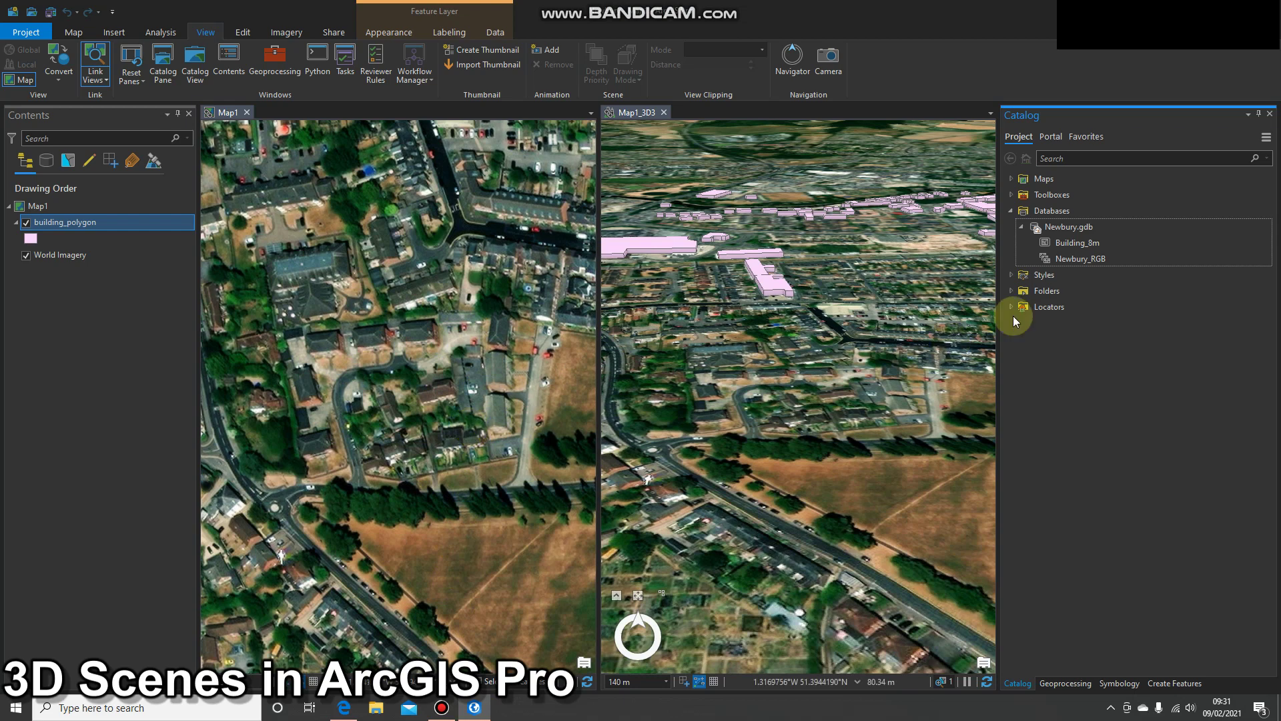
pyautogui.click(1064, 230)
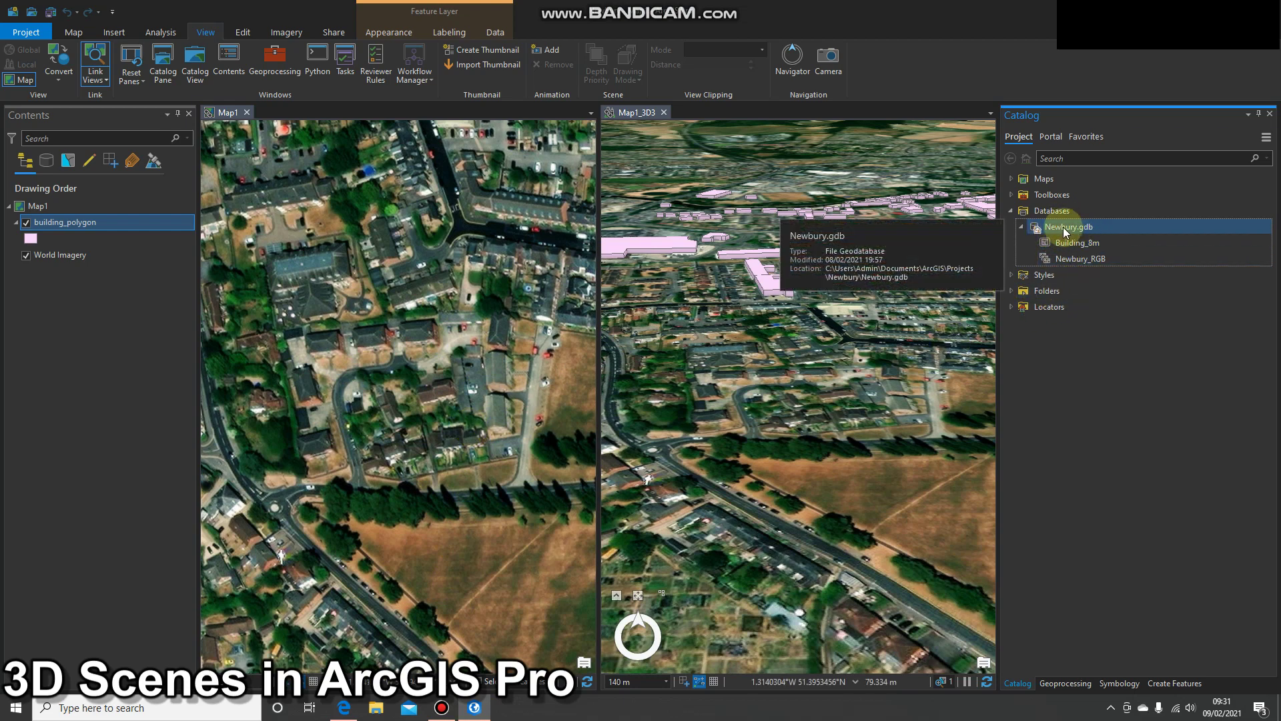
pyautogui.rightClick(1065, 231)
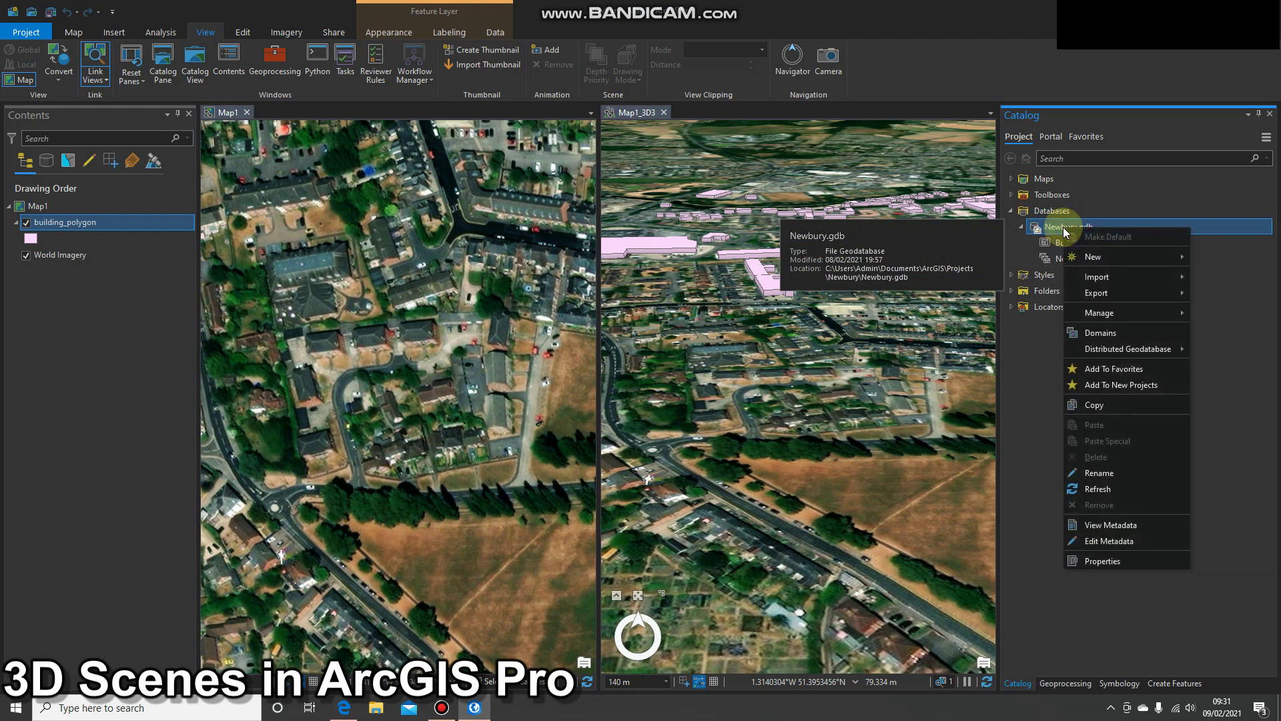
pyautogui.moveTo(1074, 258)
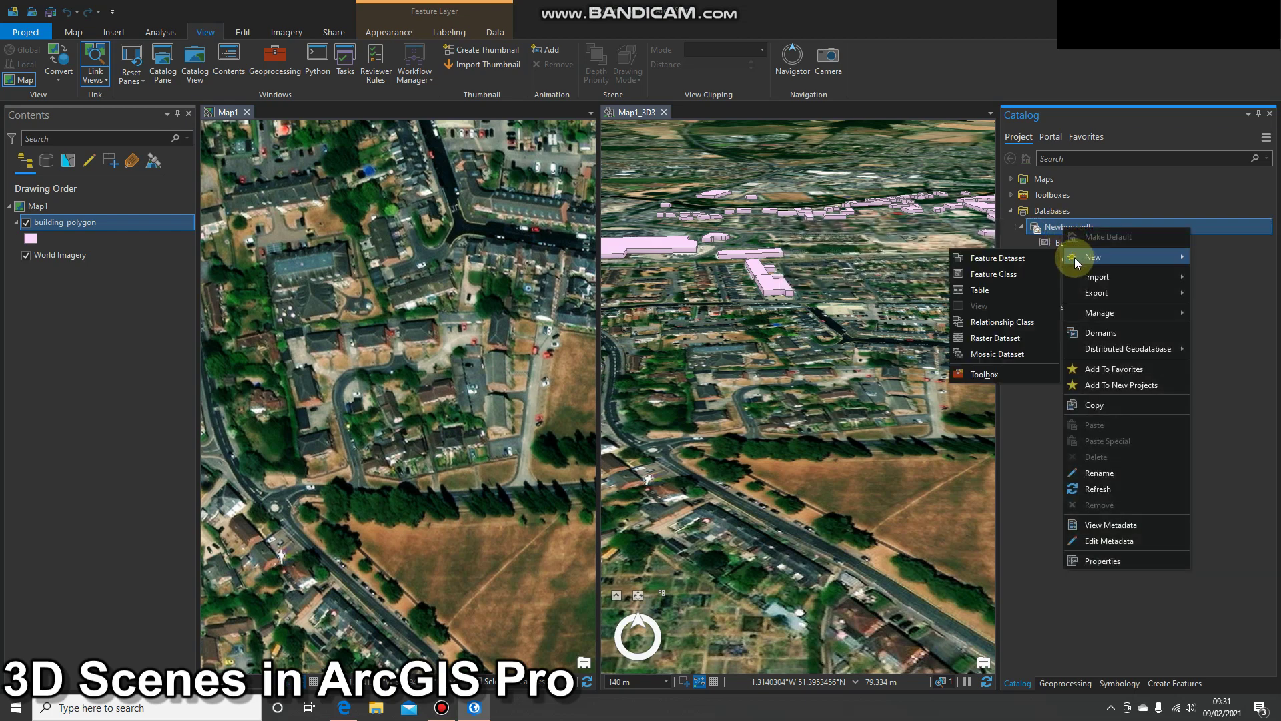
pyautogui.click(1015, 277)
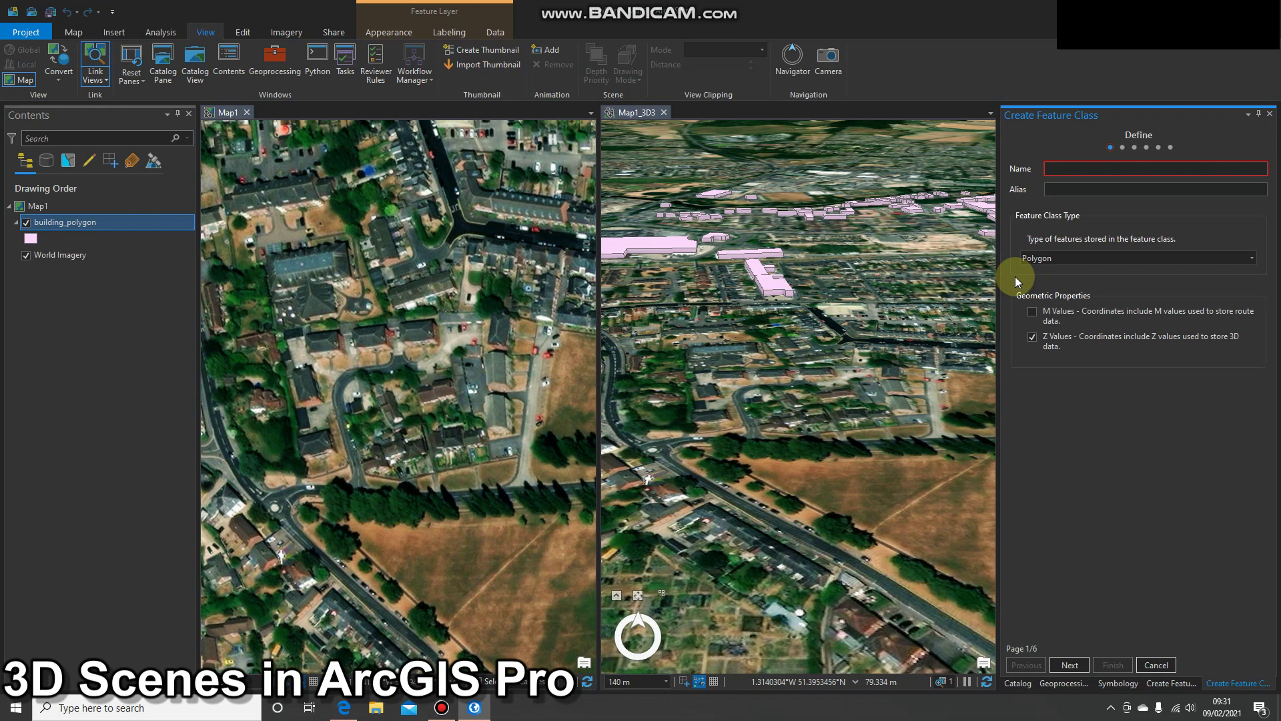
pyautogui.write('Buildin')
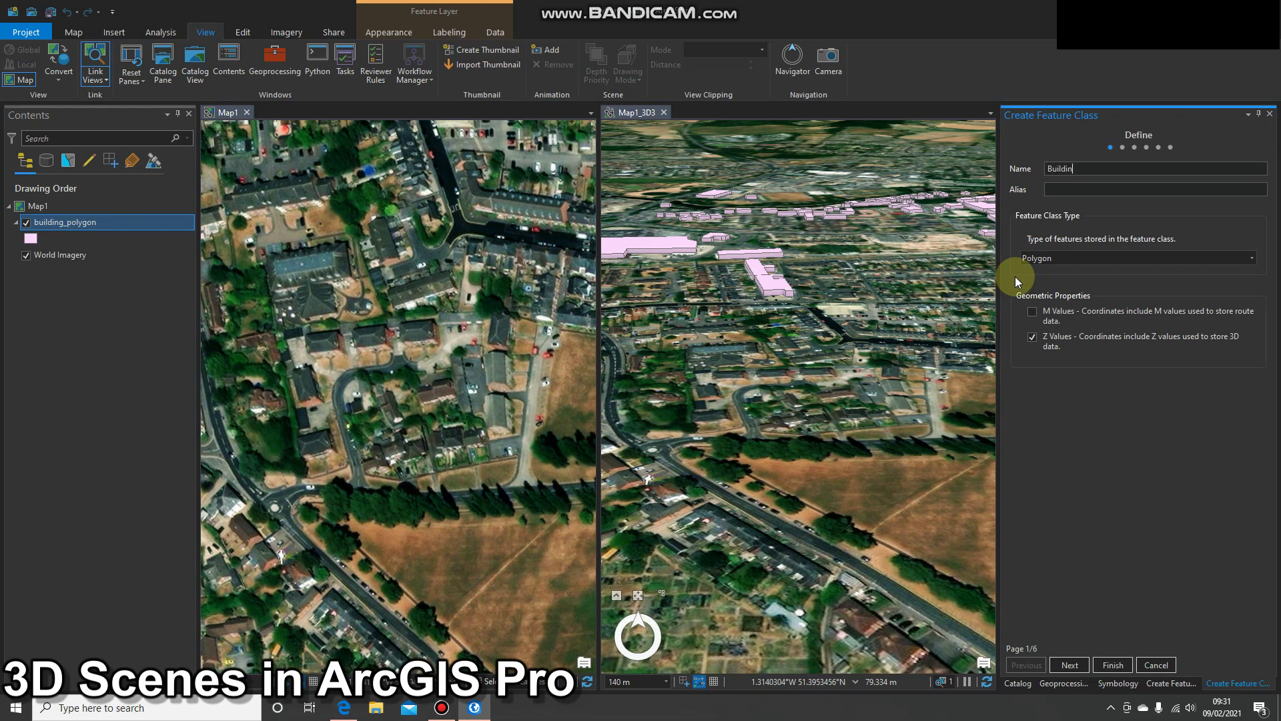
pyautogui.write('gHeight')
pyautogui.click(1114, 187)
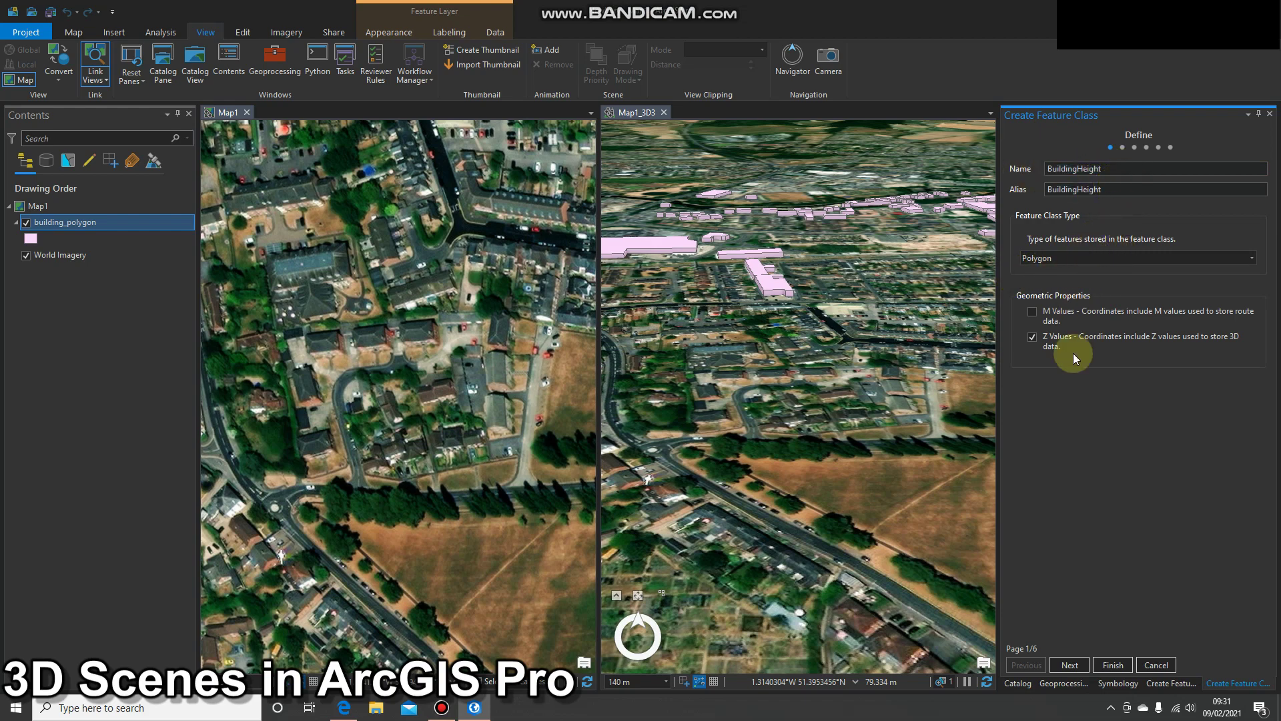
pyautogui.click(1071, 668)
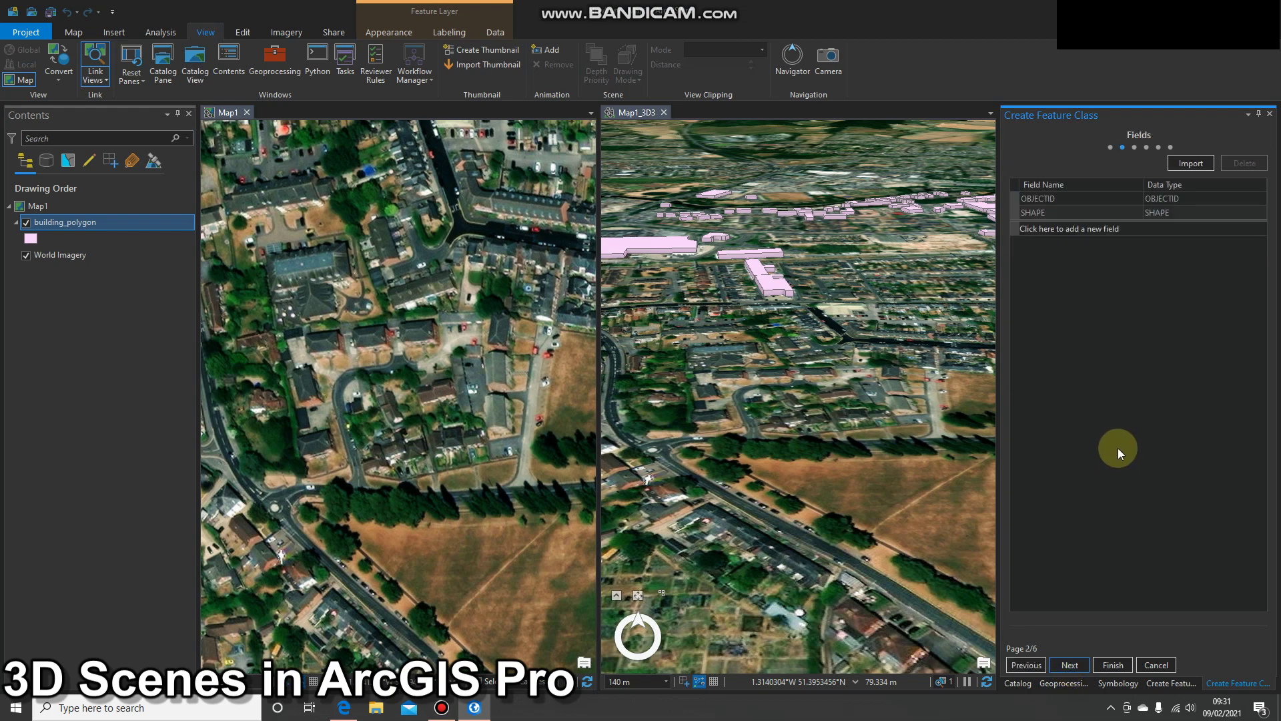
# Add a field called Floors with the Short Integer data type to the new feature class
pyautogui.click(1087, 228)
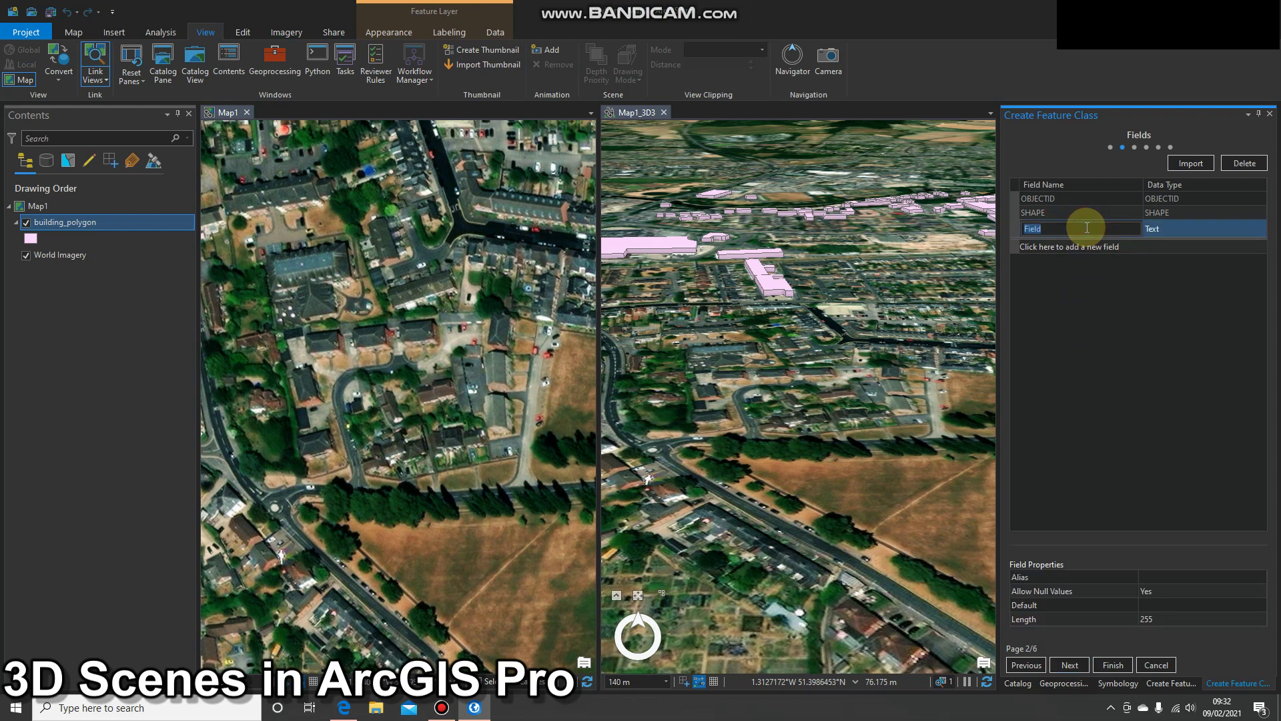
pyautogui.write('Floors')
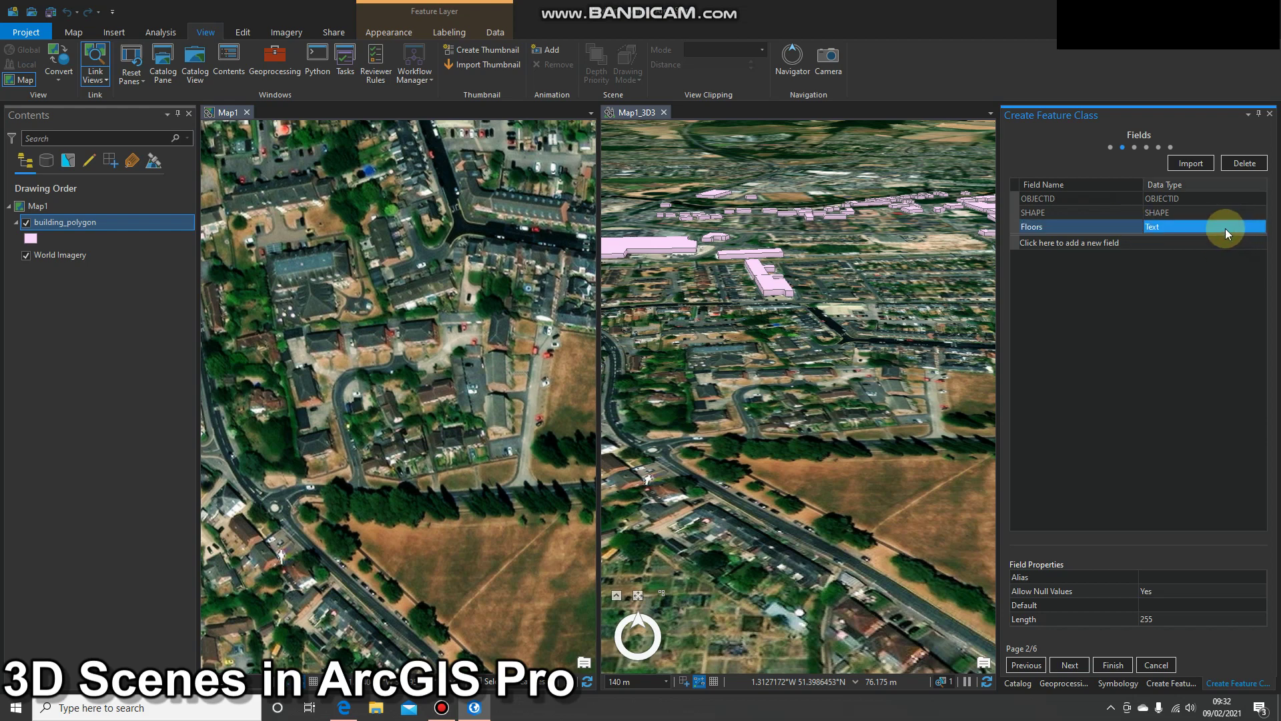
pyautogui.click(1174, 229)
pyautogui.click(1236, 229)
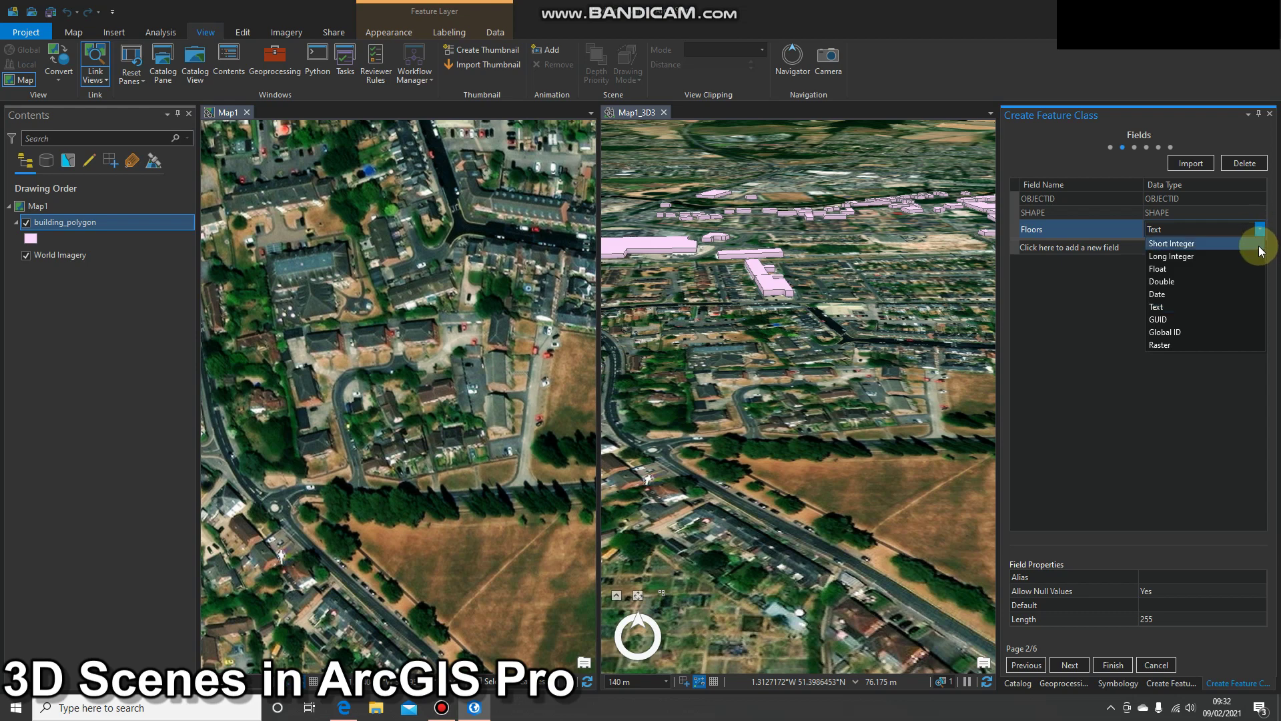
pyautogui.click(1250, 249)
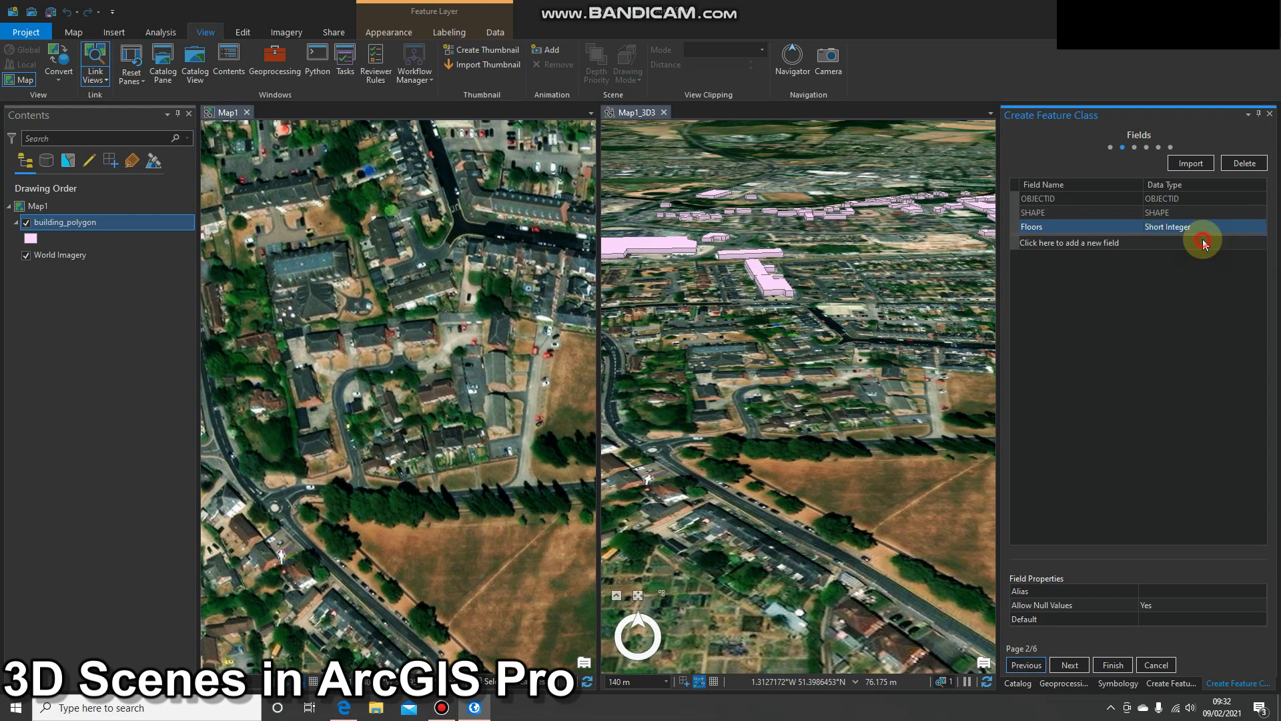
pyautogui.click(1071, 665)
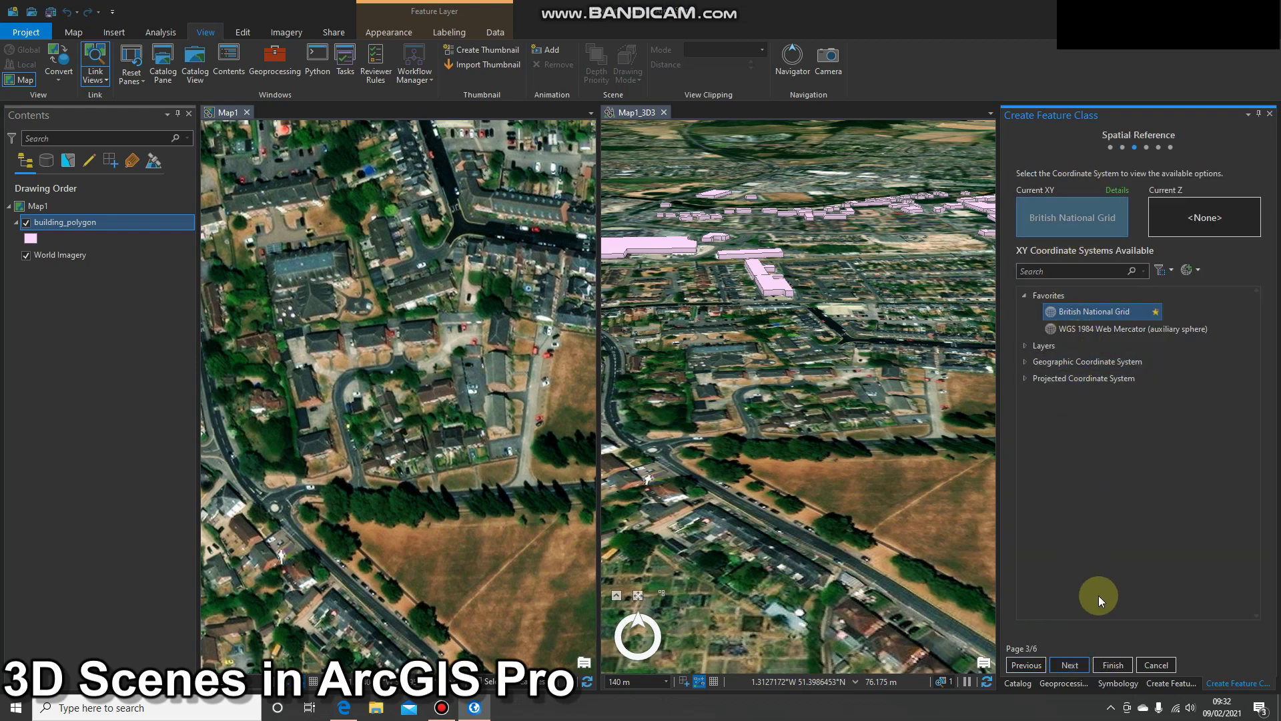
# Finish the feature class with British National Grid and the default tolerance, resolution and storage settings, and add BuildingHeight to Map1
pyautogui.click(1077, 666)
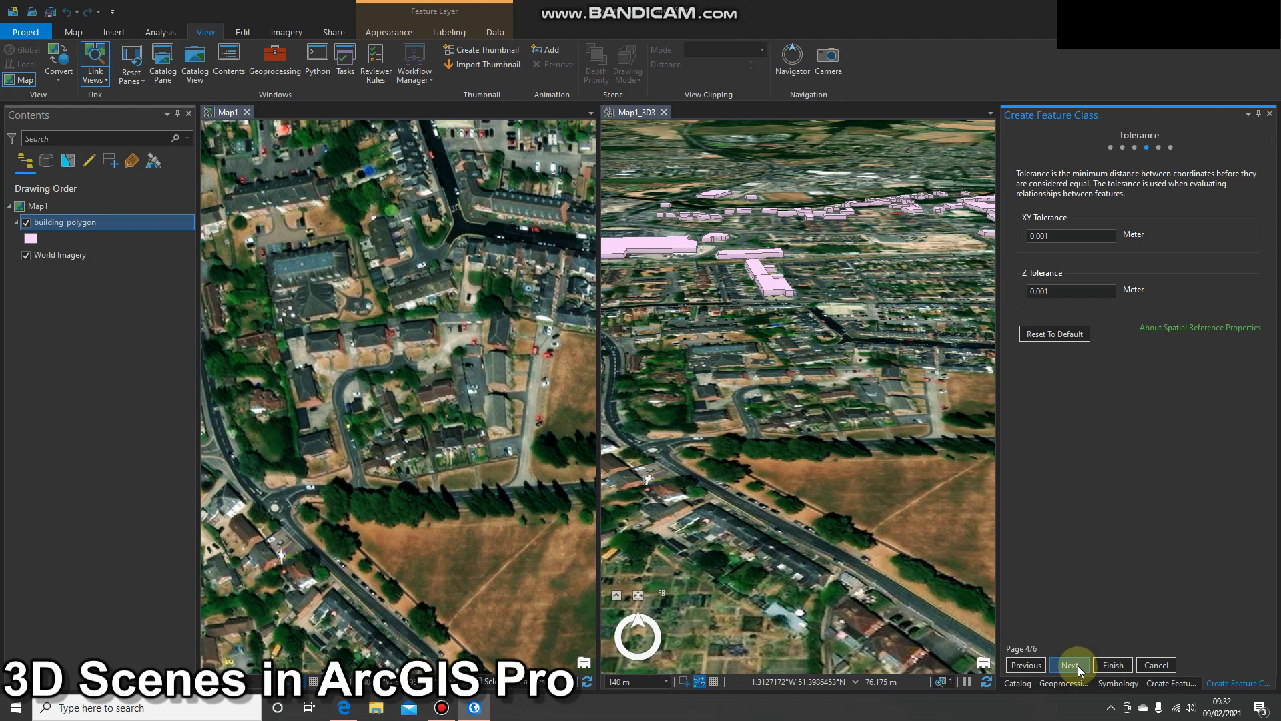
pyautogui.click(1079, 668)
pyautogui.click(1079, 667)
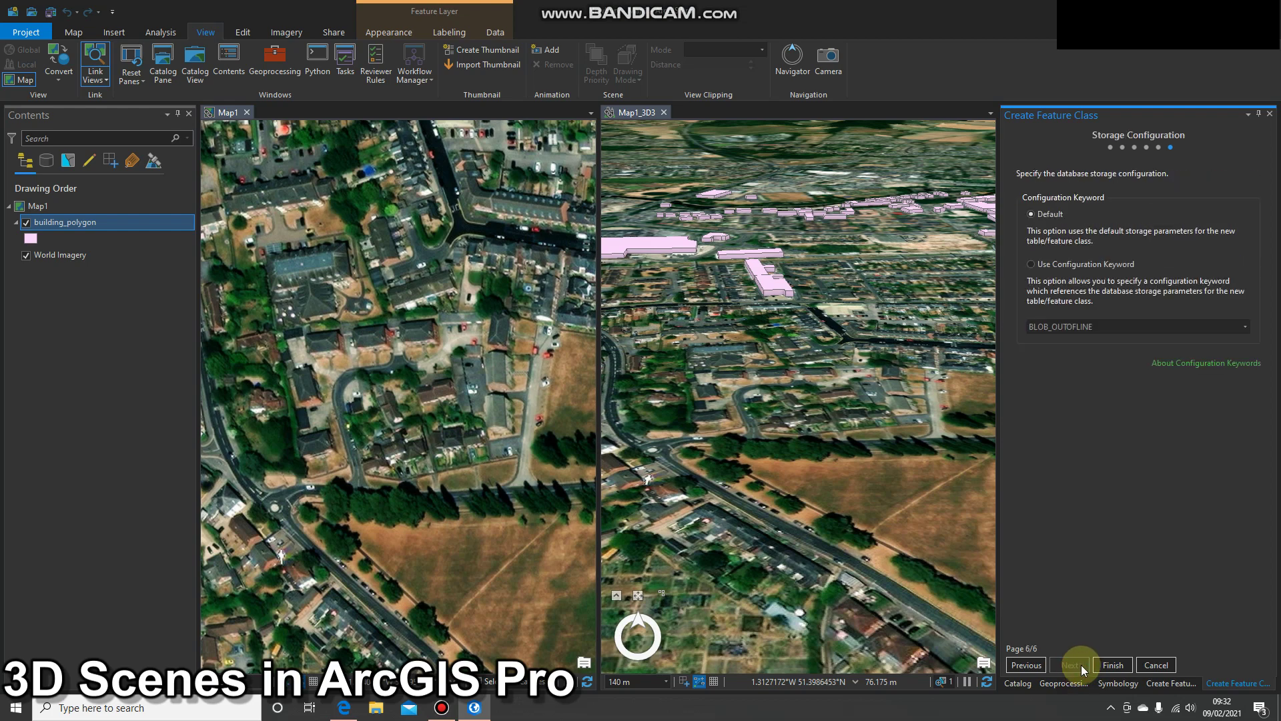
pyautogui.click(1112, 665)
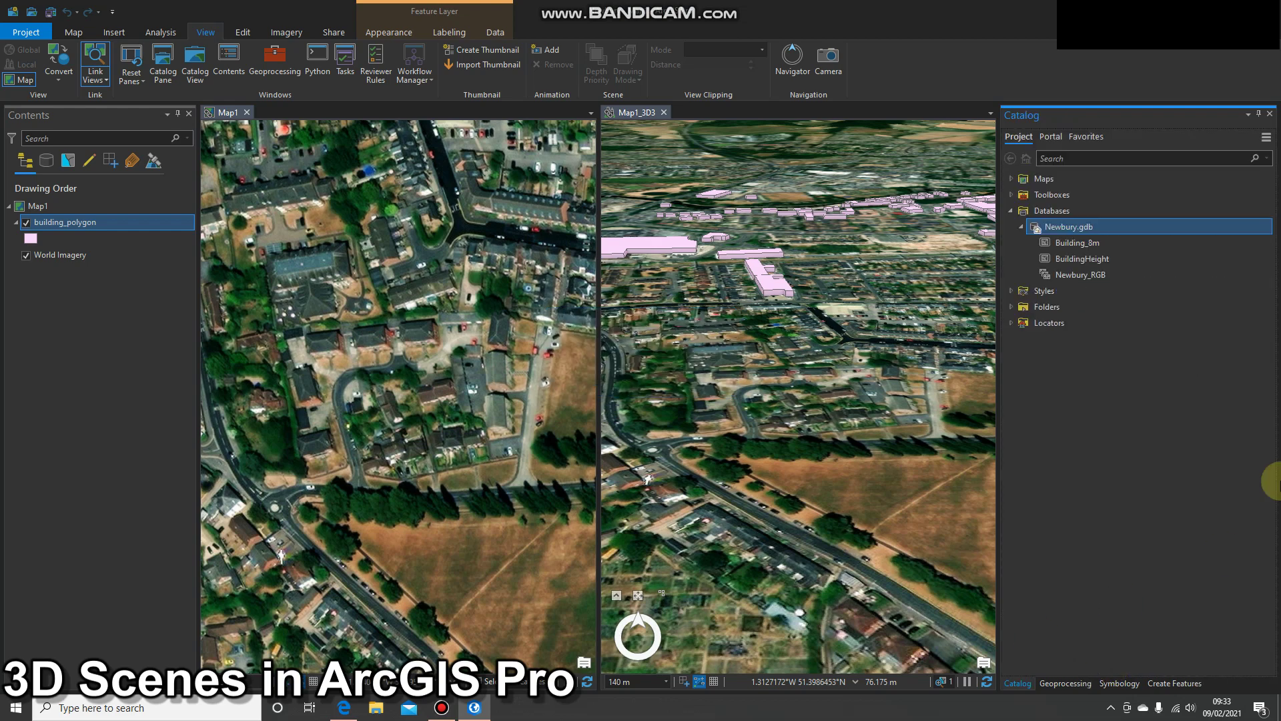
pyautogui.click(1089, 260)
pyautogui.moveTo(1089, 261); pyautogui.dragTo(374, 309)
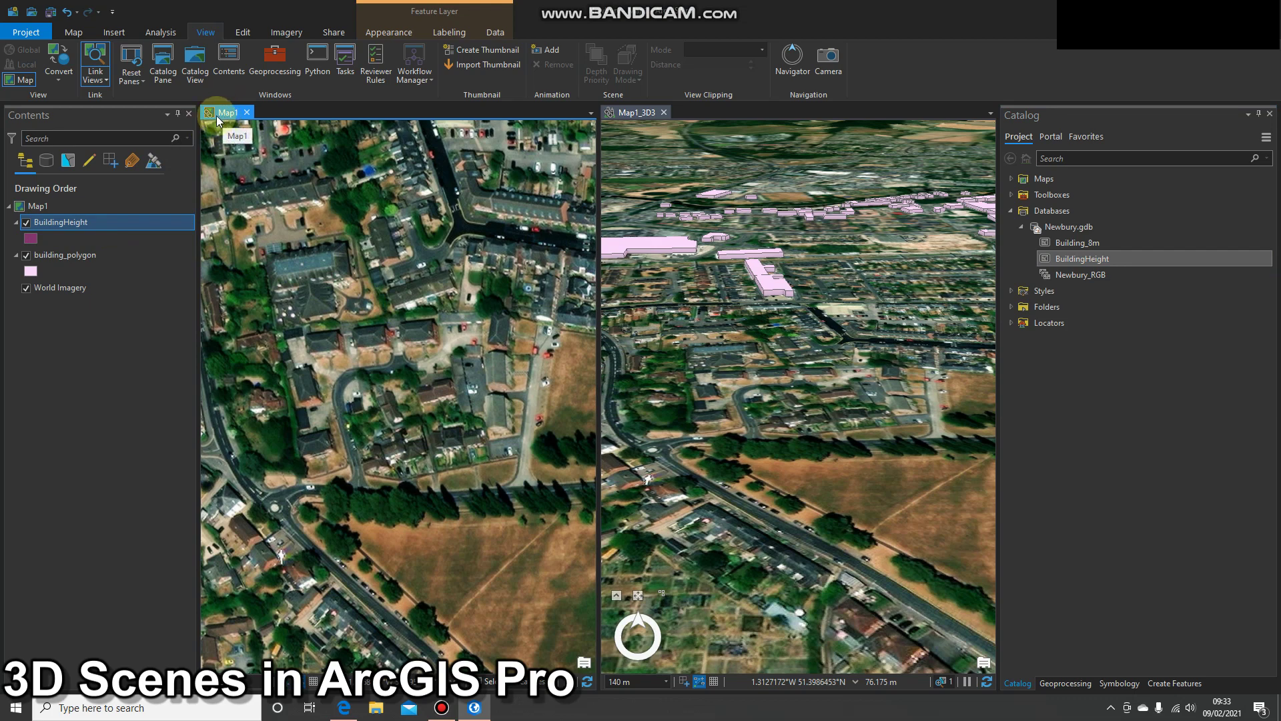
# Draw a rectangular BuildingHeight footprint over the southernmost of the three blocks of flats beside the access road
pyautogui.click(242, 32)
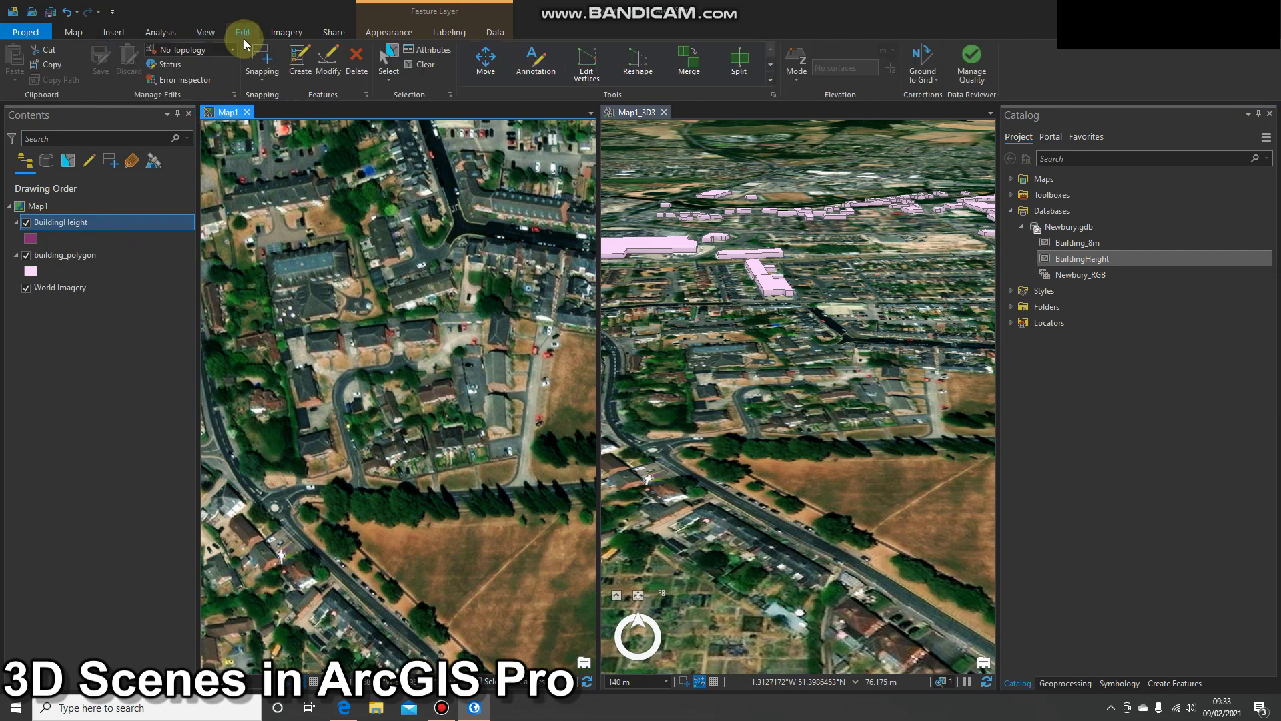
pyautogui.click(300, 64)
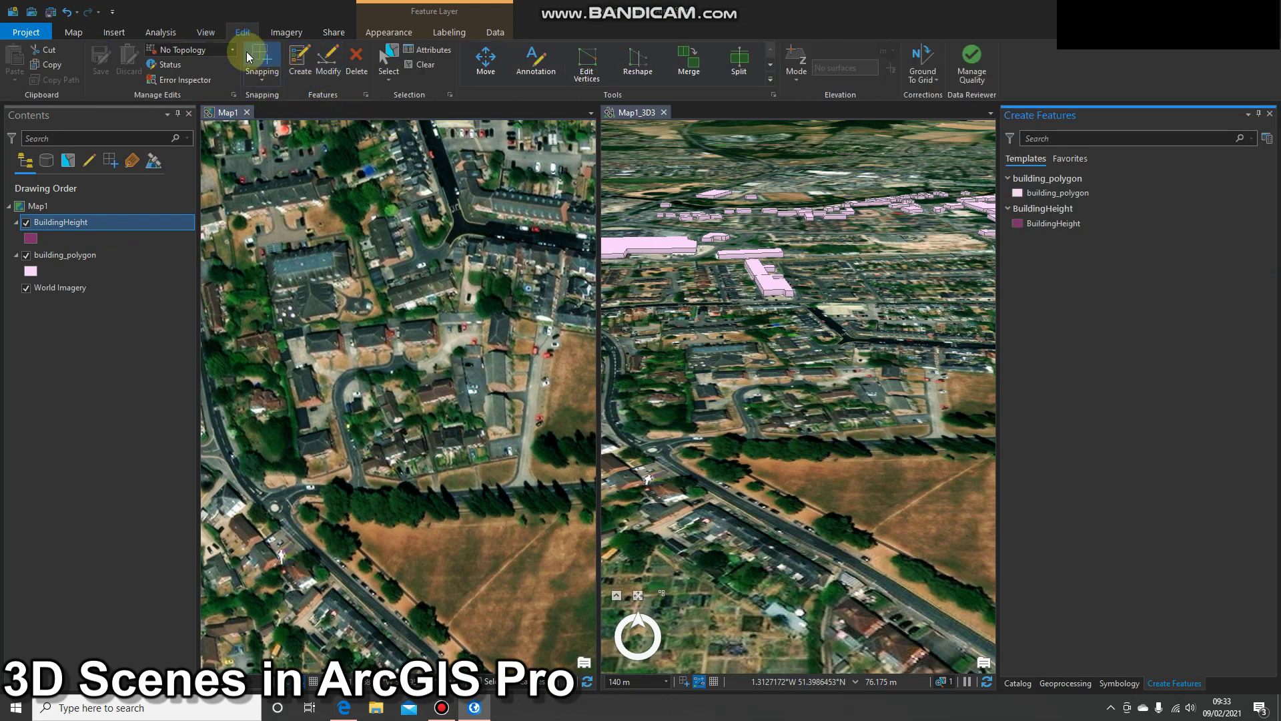
pyautogui.click(1050, 223)
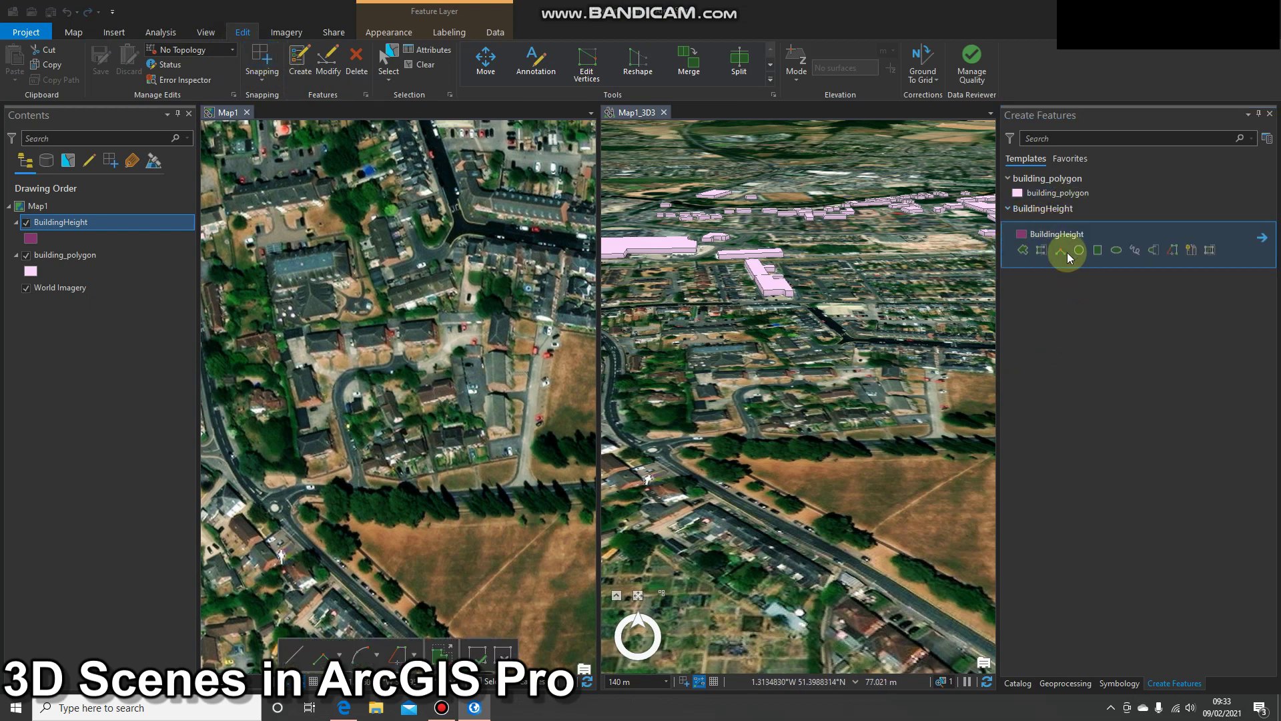
pyautogui.click(1098, 250)
pyautogui.click(520, 477)
pyautogui.scroll(3, 508, 408)
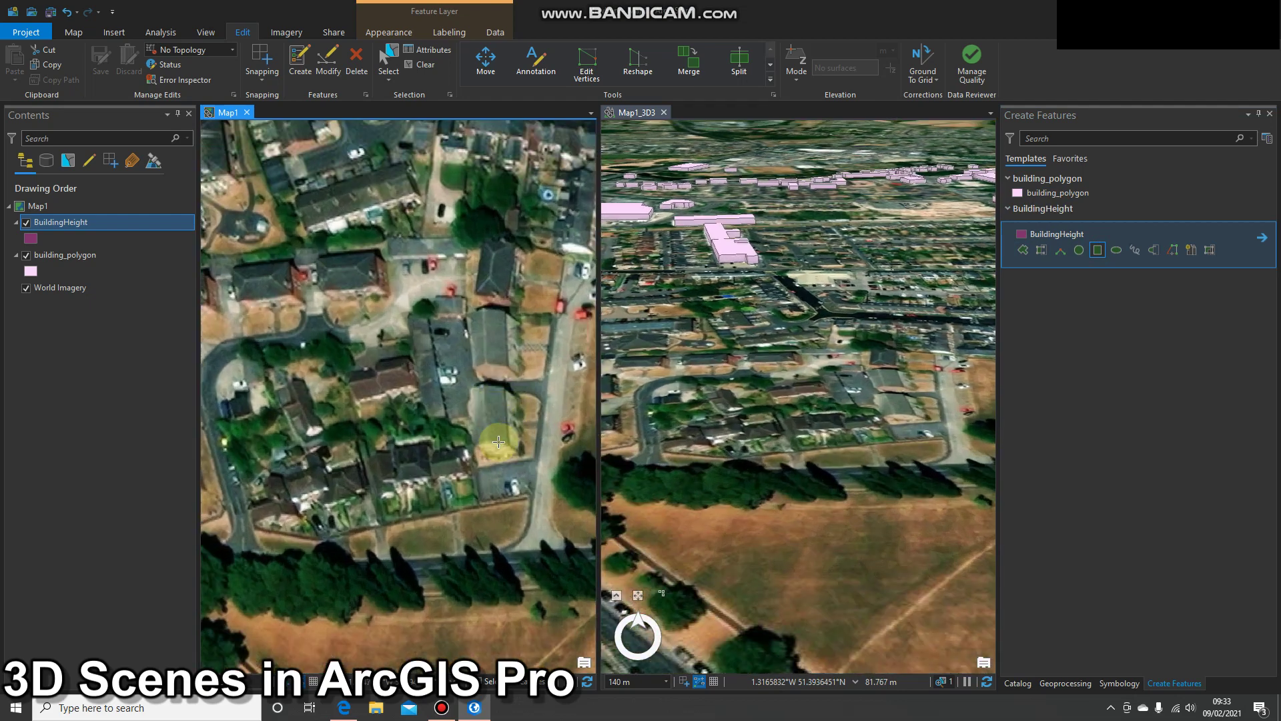
pyautogui.click(482, 472)
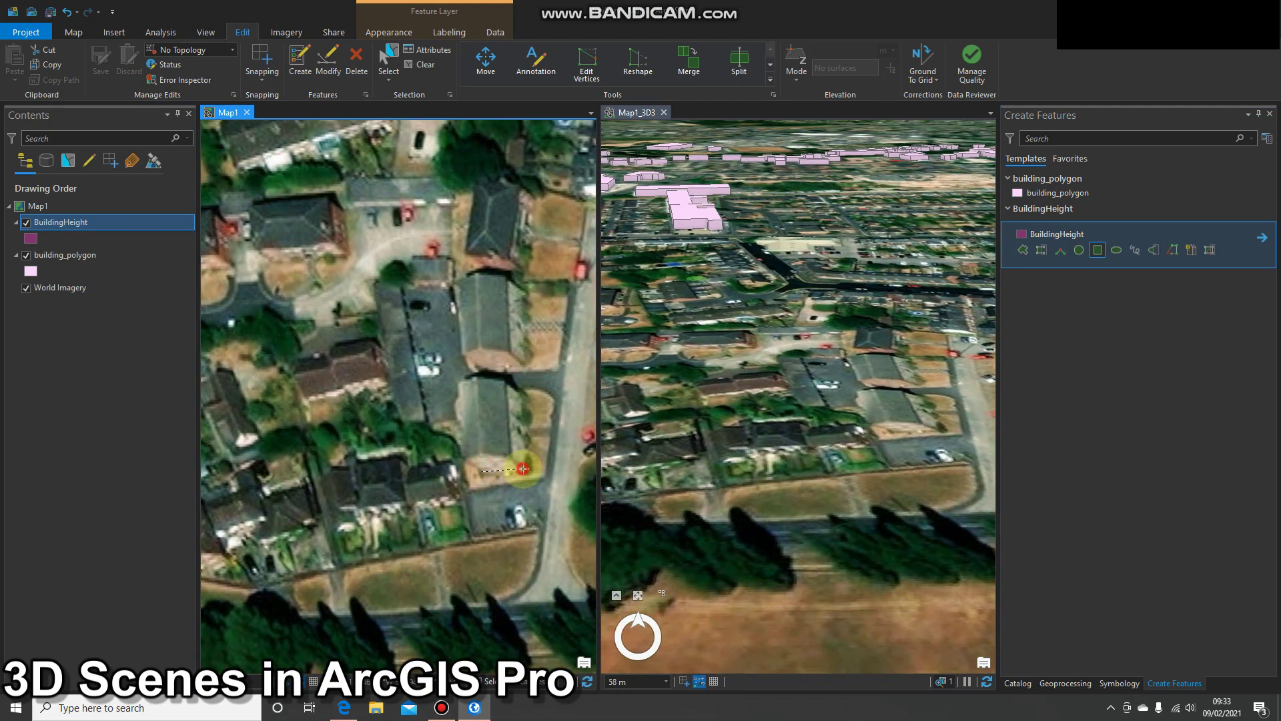
pyautogui.click(522, 469)
pyautogui.click(519, 395)
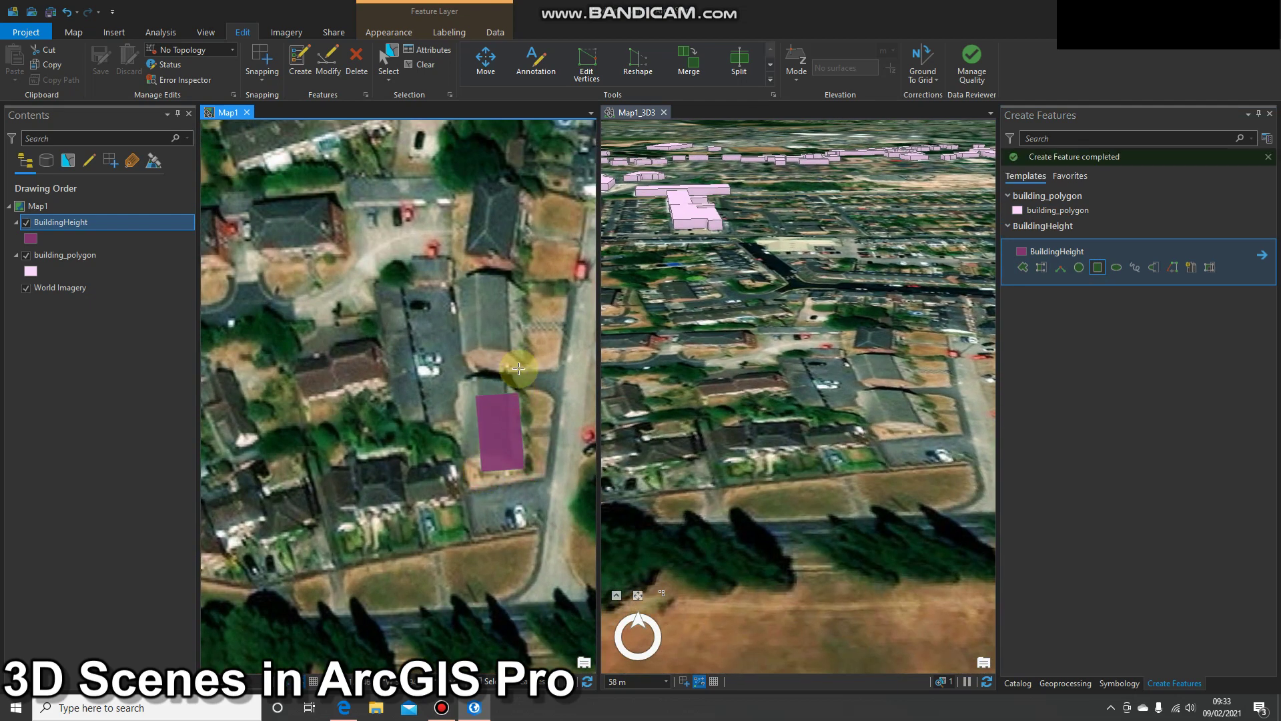
# Draw rectangular BuildingHeight footprints over the middle and northernmost blocks of flats in Map1
pyautogui.click(523, 365)
pyautogui.click(482, 368)
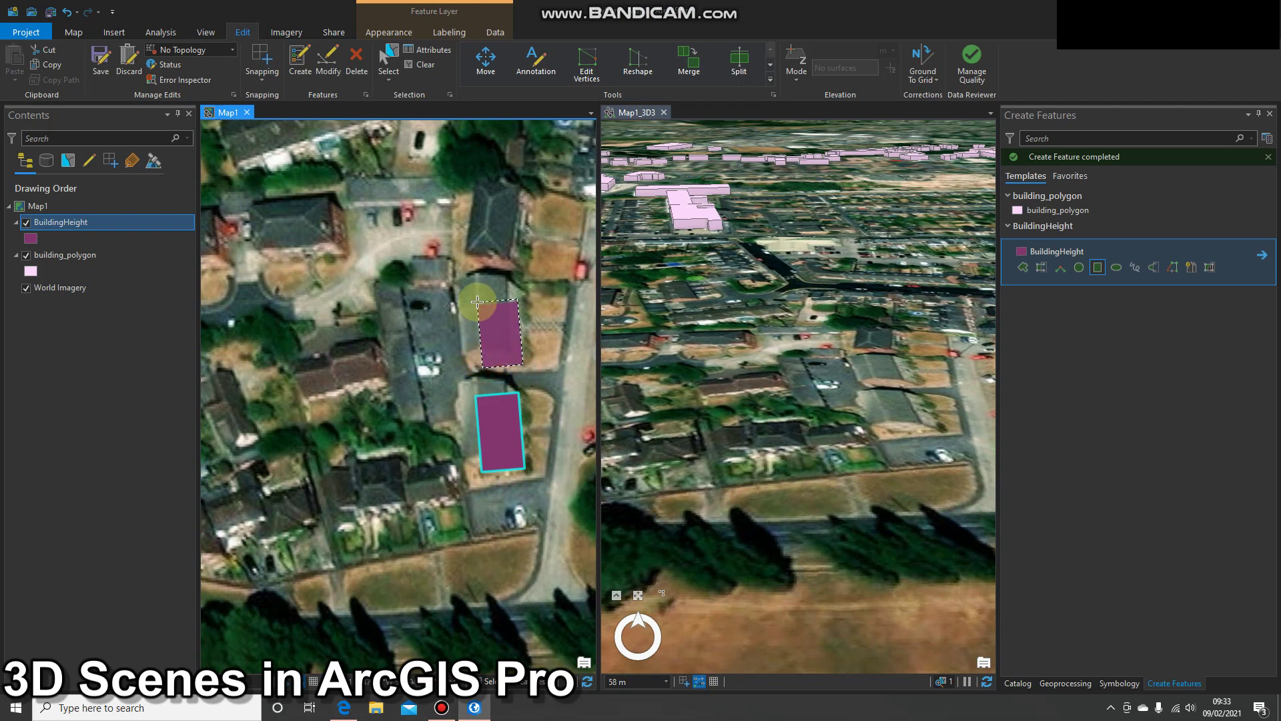
pyautogui.click(477, 301)
pyautogui.click(518, 269)
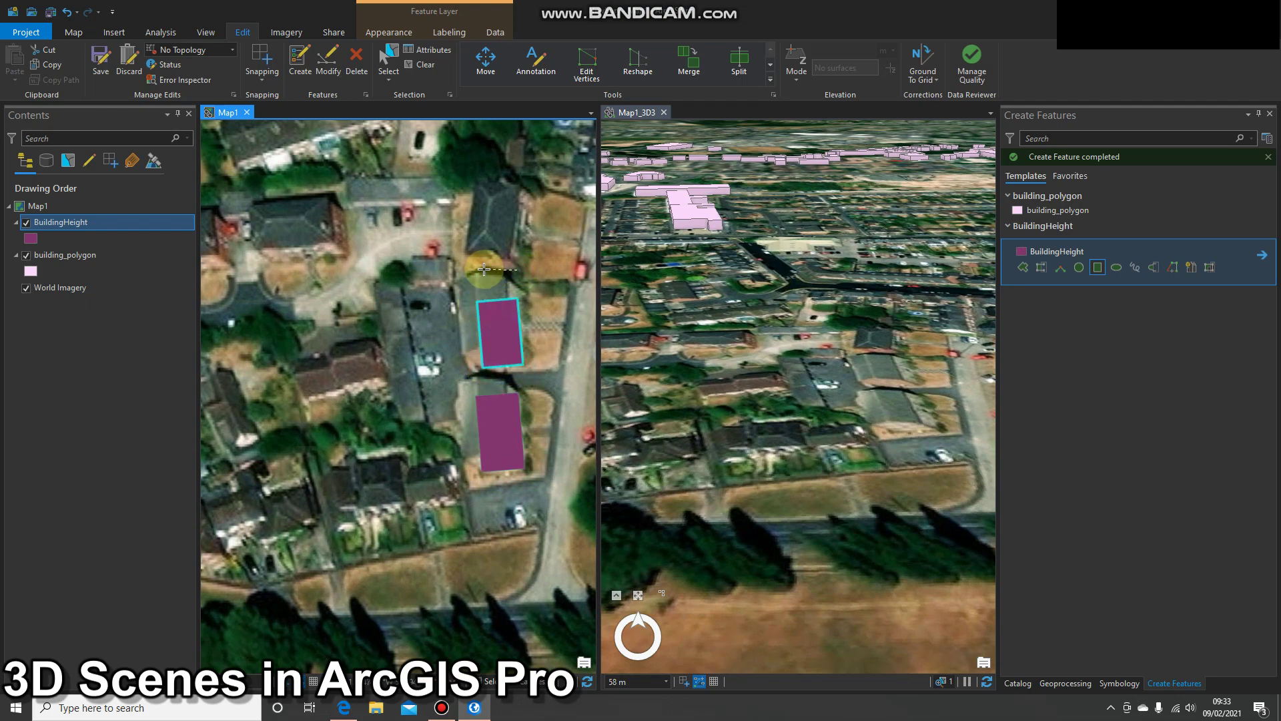
pyautogui.click(484, 269)
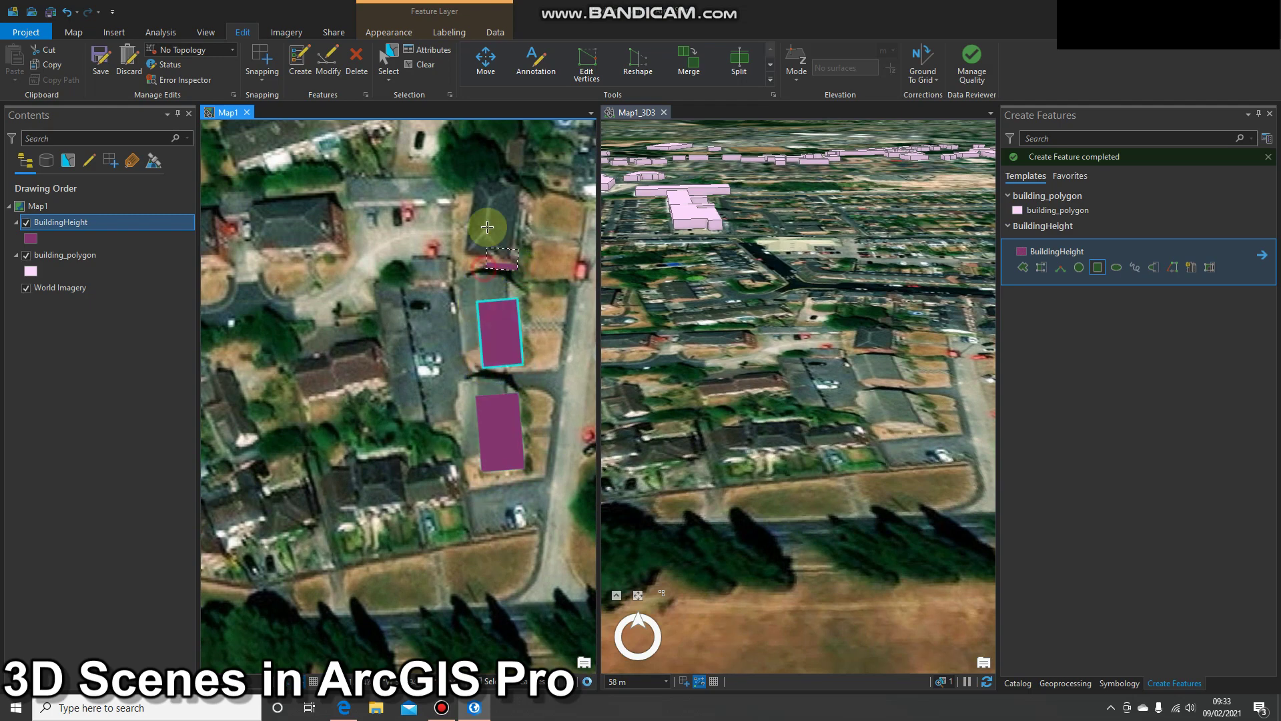
pyautogui.click(484, 189)
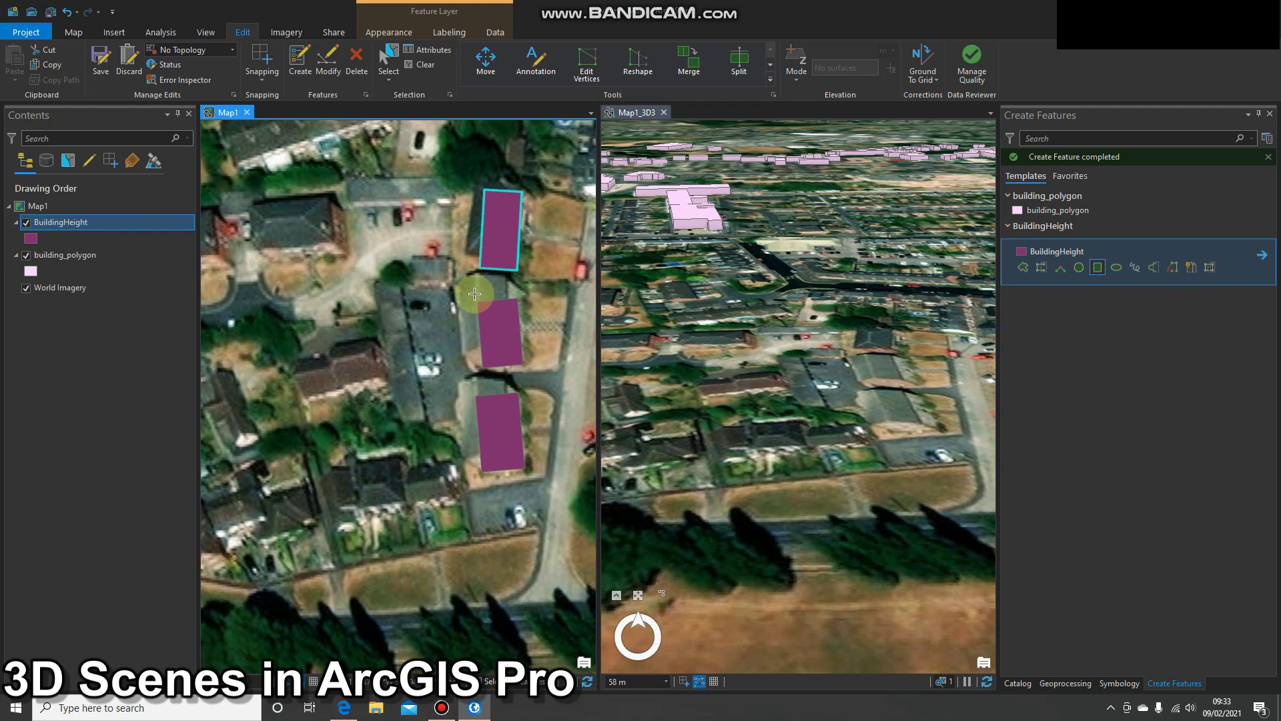
pyautogui.click(509, 219)
pyautogui.click(510, 316)
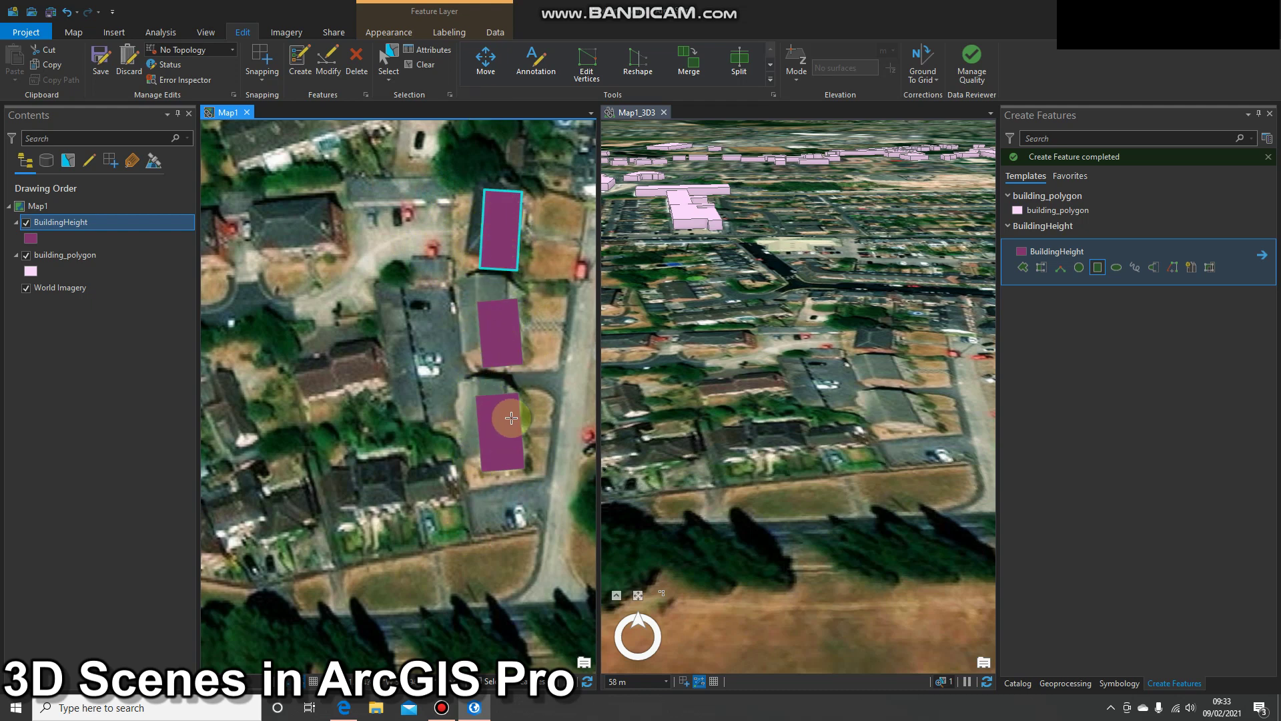
# Set Floors to 3 for all three footprints in the BuildingHeight attribute table and shrink the table to enlarge the map view
pyautogui.click(63, 224)
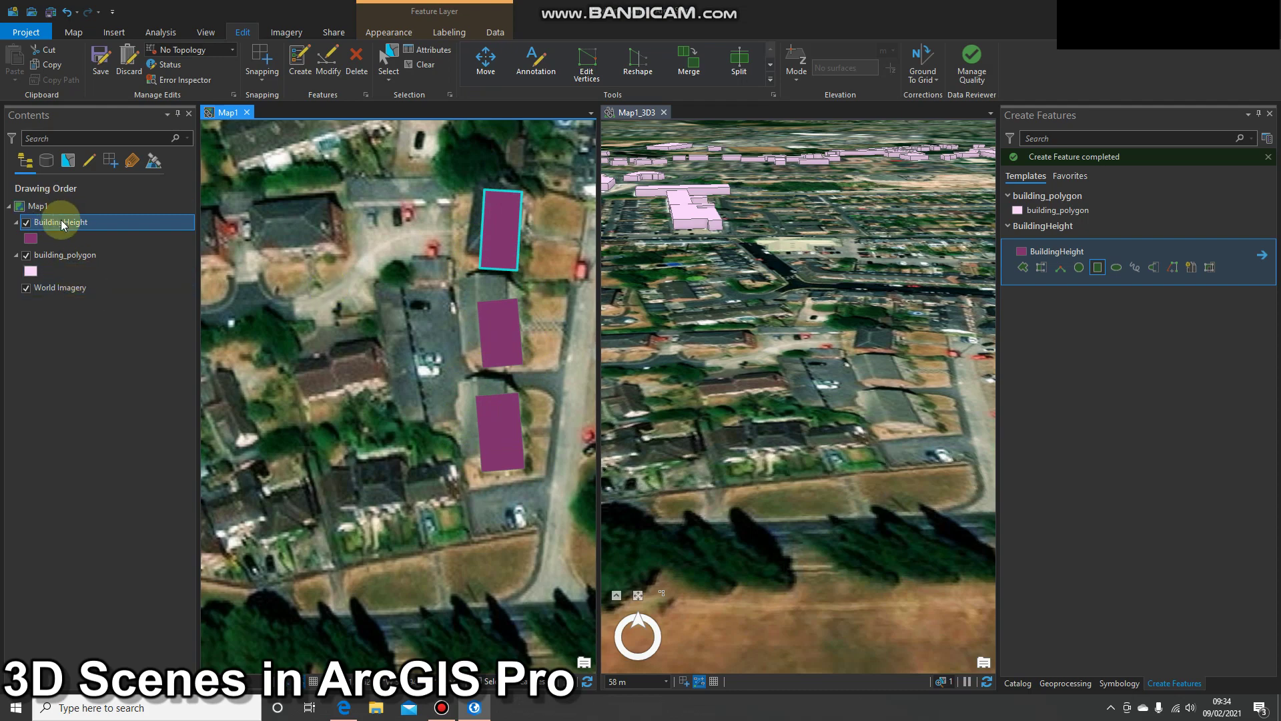
pyautogui.rightClick(65, 226)
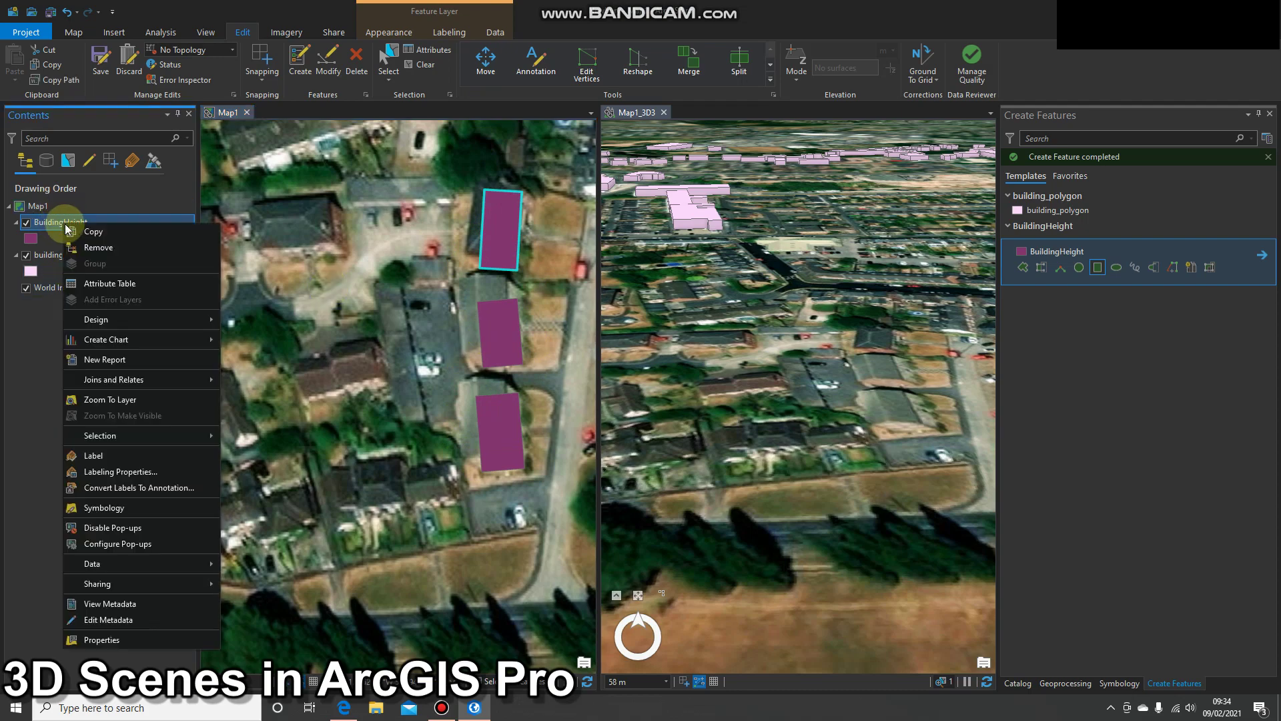
pyautogui.click(108, 284)
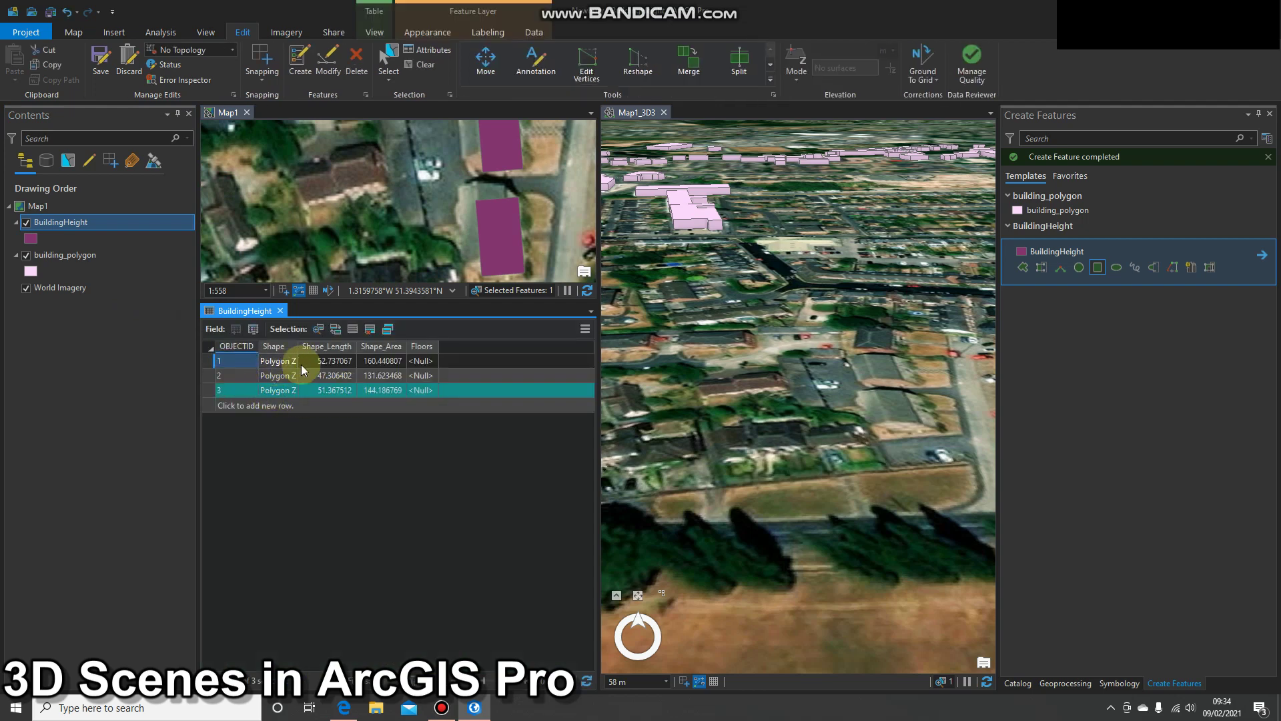
pyautogui.click(426, 361)
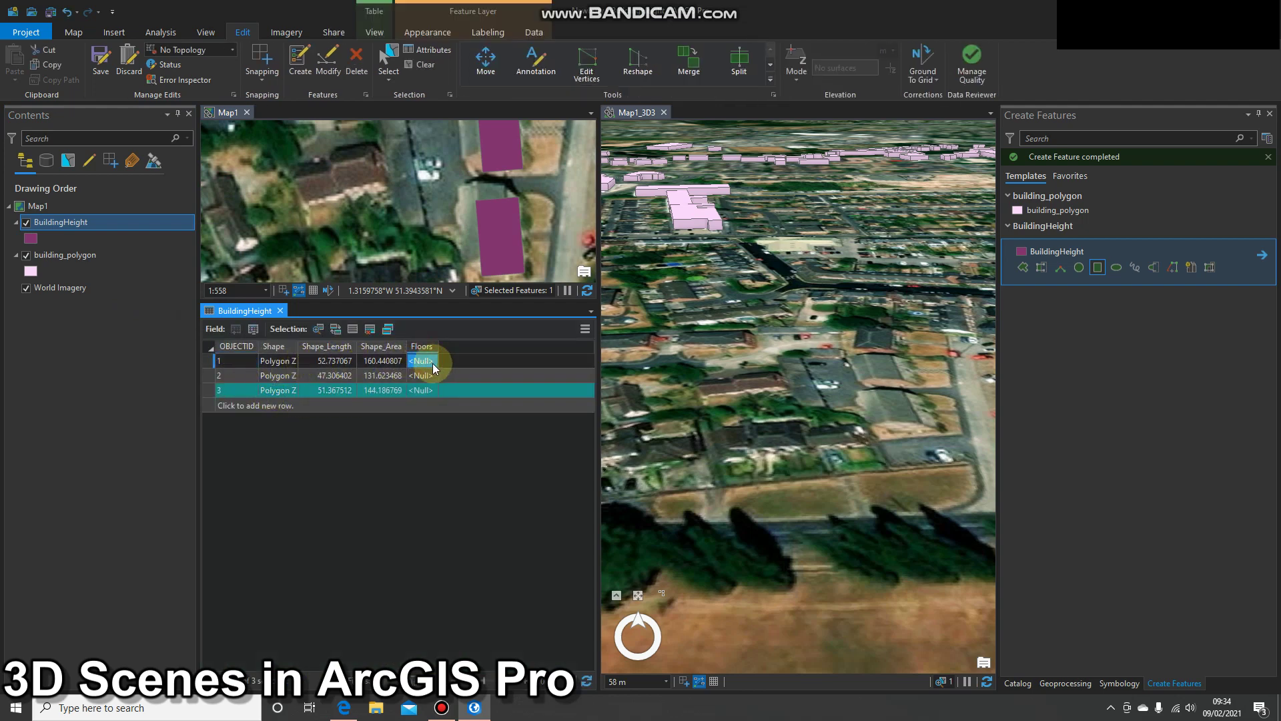
pyautogui.write('3')
pyautogui.click(431, 376)
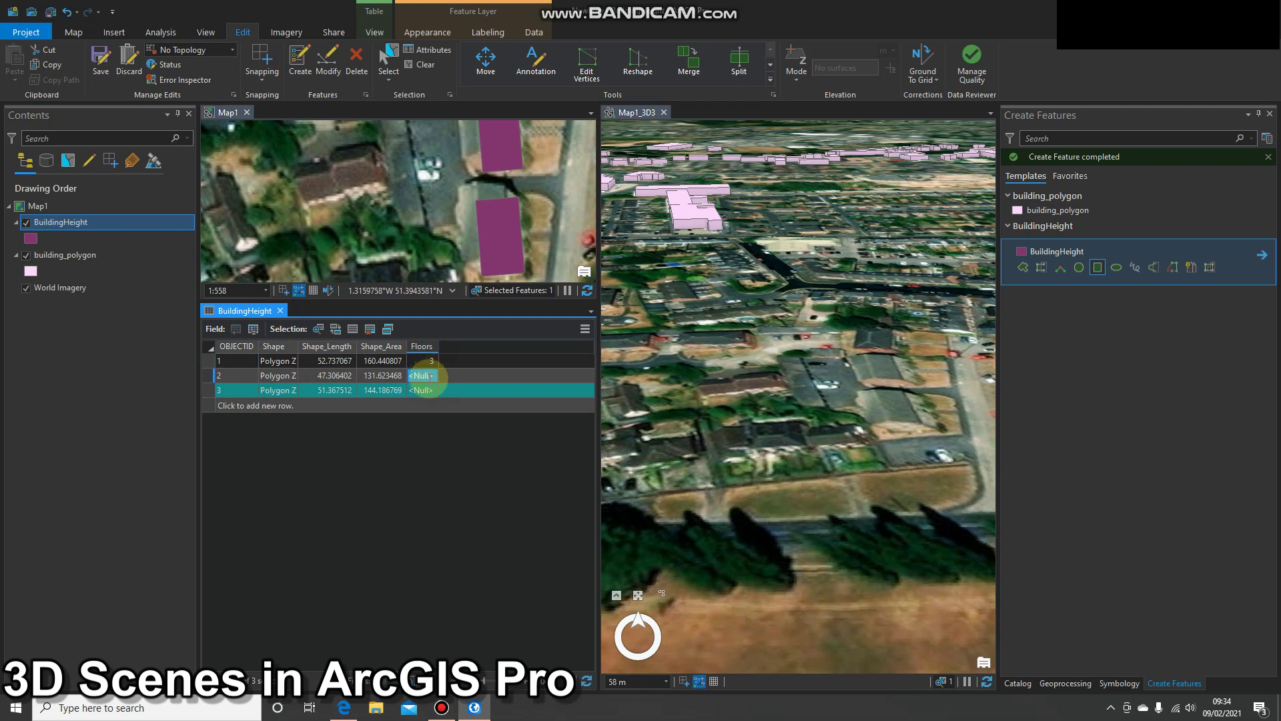
pyautogui.write('3')
pyautogui.click(427, 389)
pyautogui.write('3')
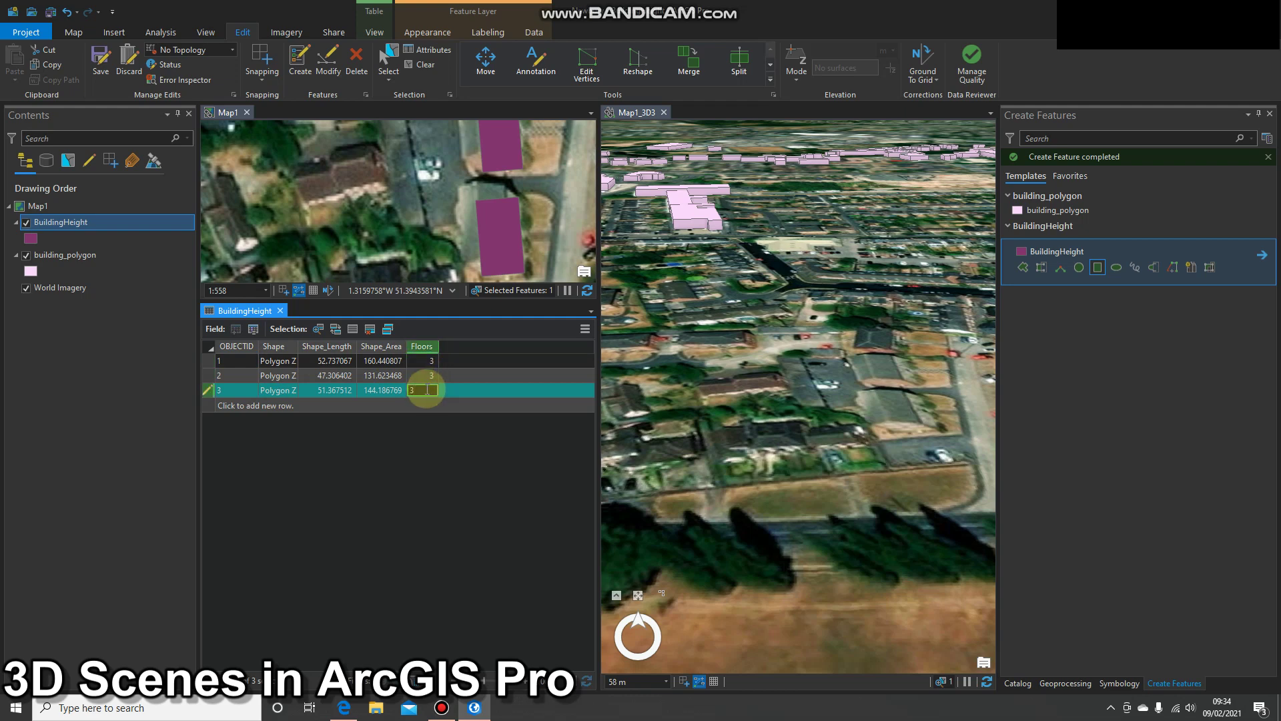
pyautogui.press('Return')
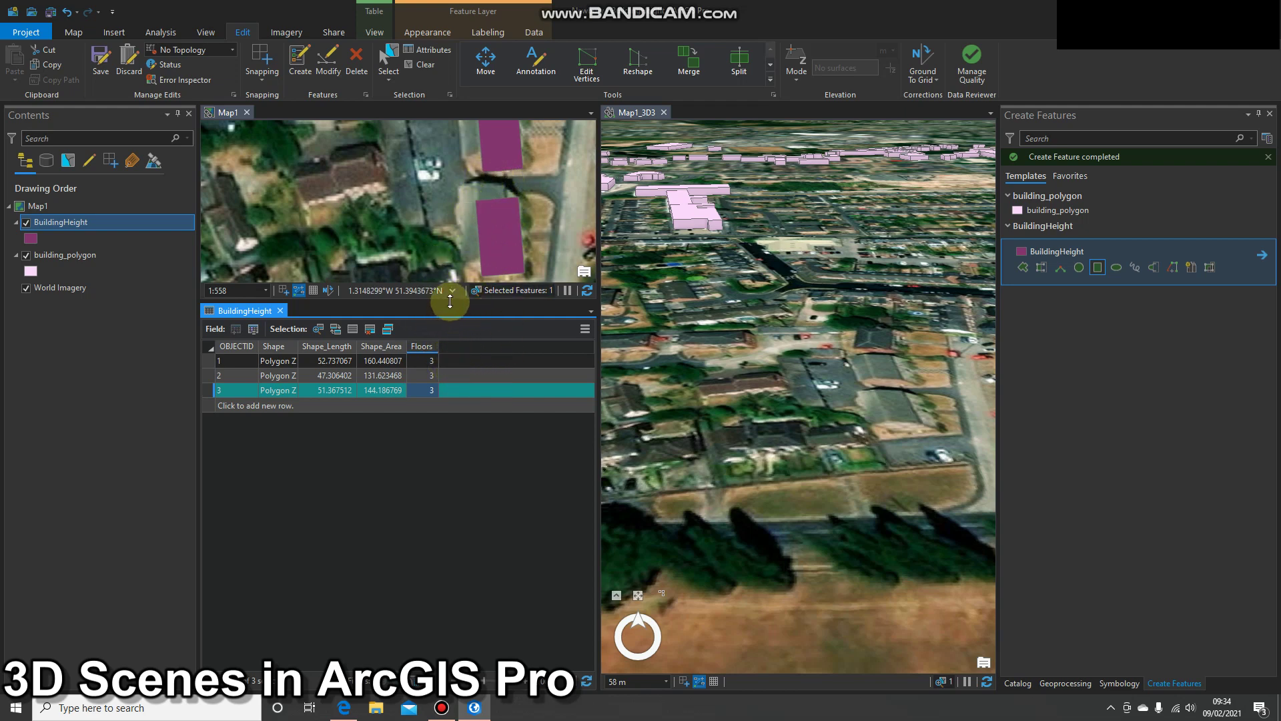
pyautogui.moveTo(450, 302); pyautogui.dragTo(437, 478)
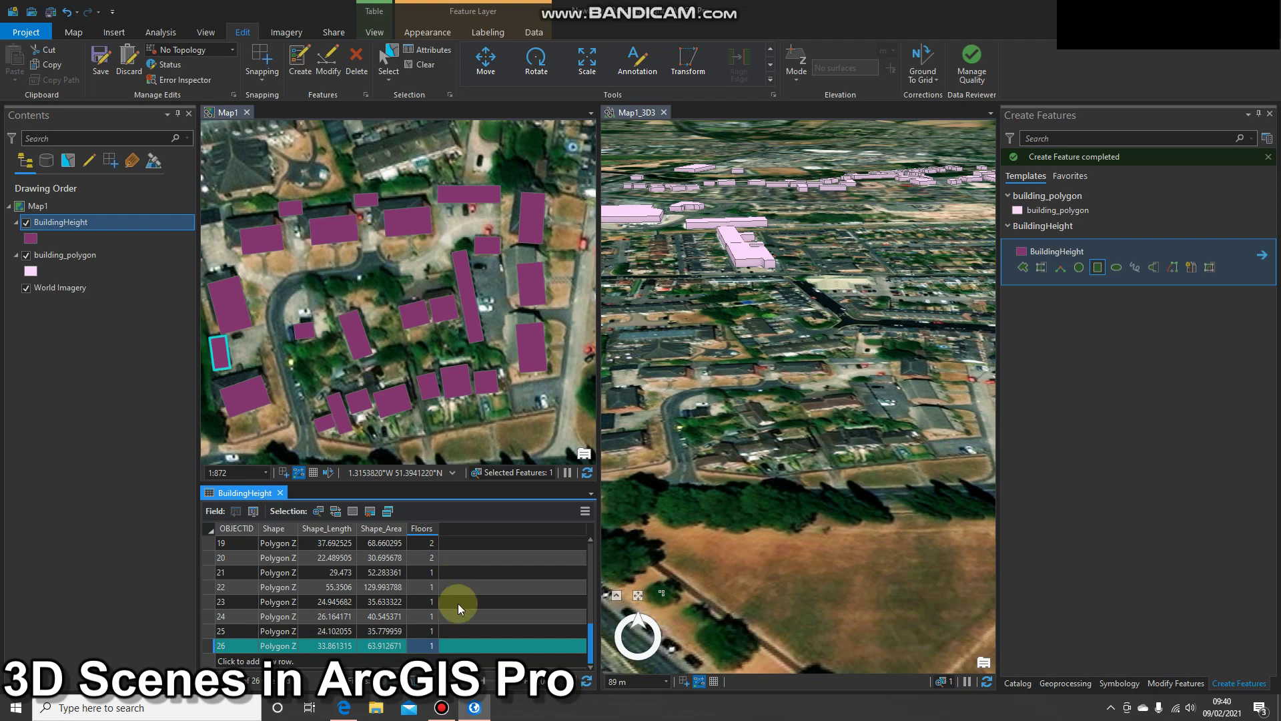
# Label the BuildingHeight footprints in Map1 with the Floors field
pyautogui.scroll(6, 458, 604)
pyautogui.scroll(-6, 431, 568)
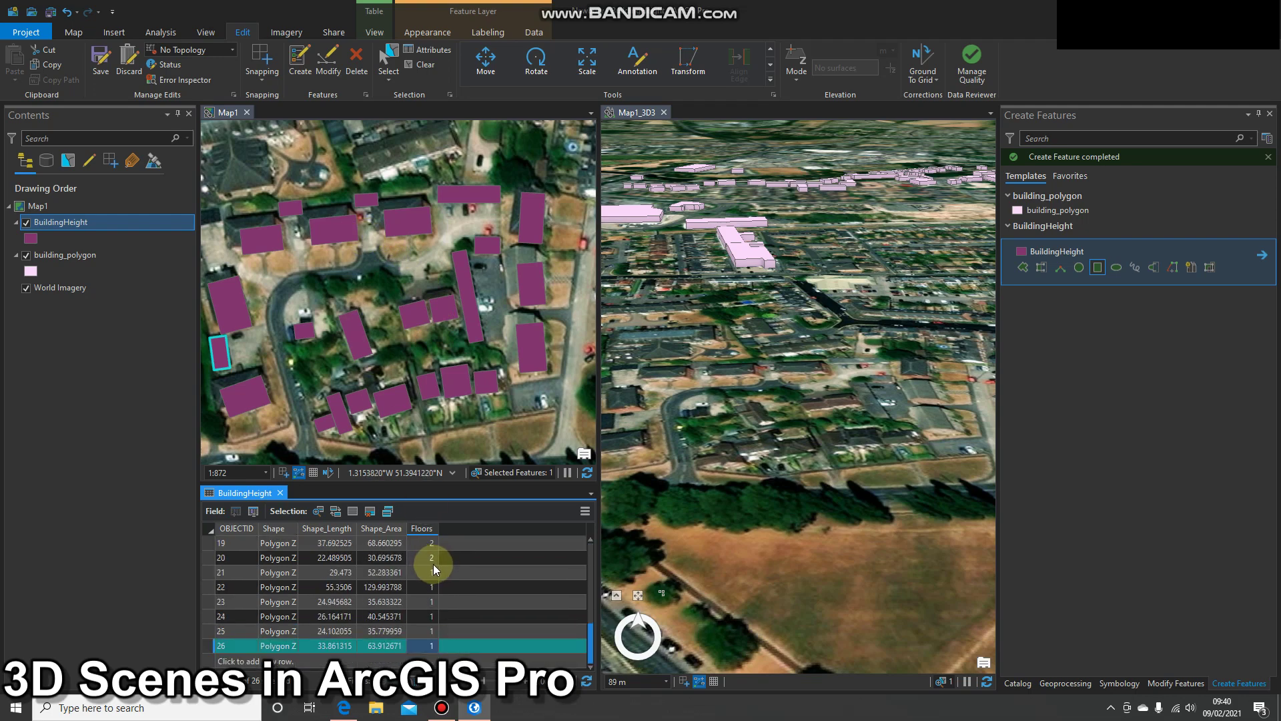
pyautogui.click(488, 32)
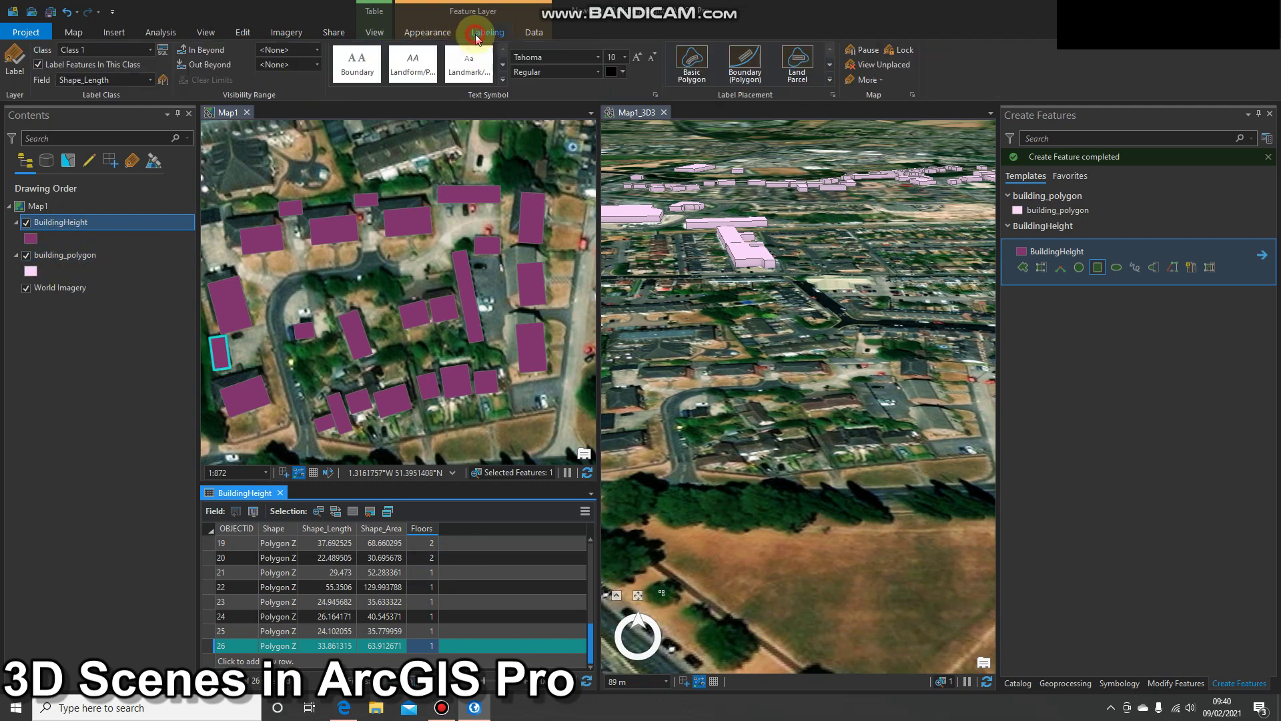
pyautogui.click(15, 61)
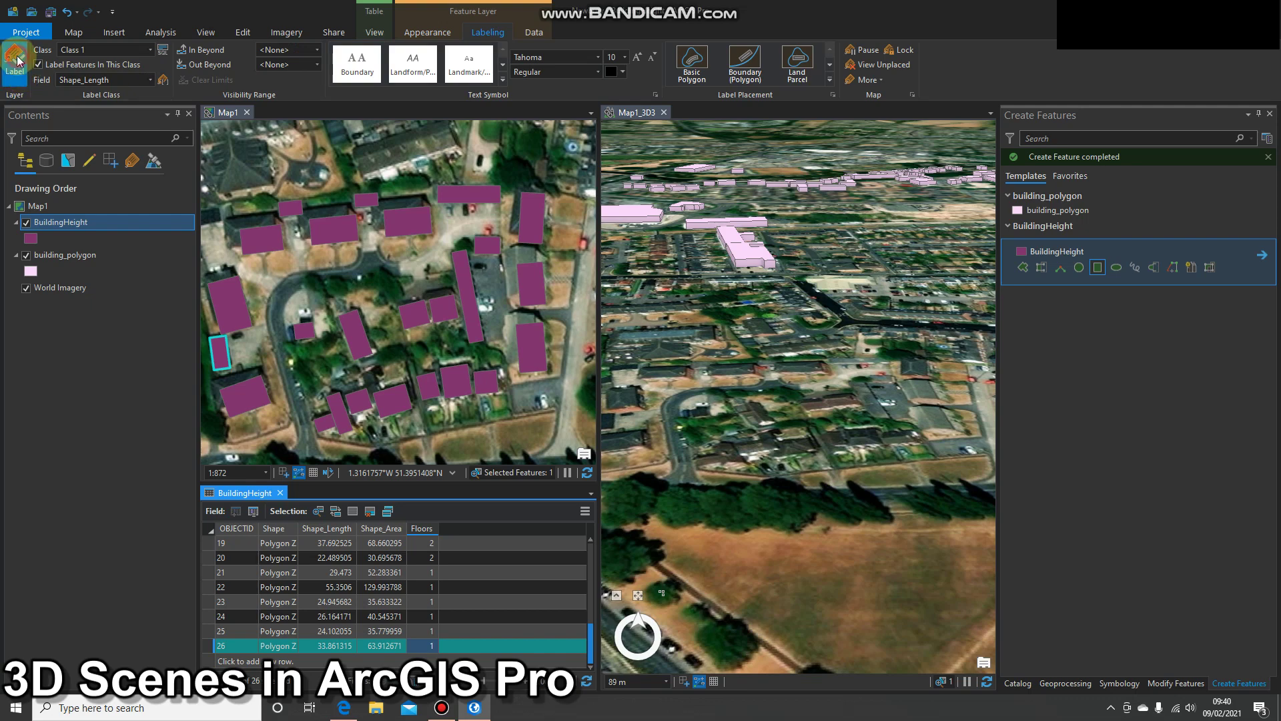
pyautogui.click(149, 79)
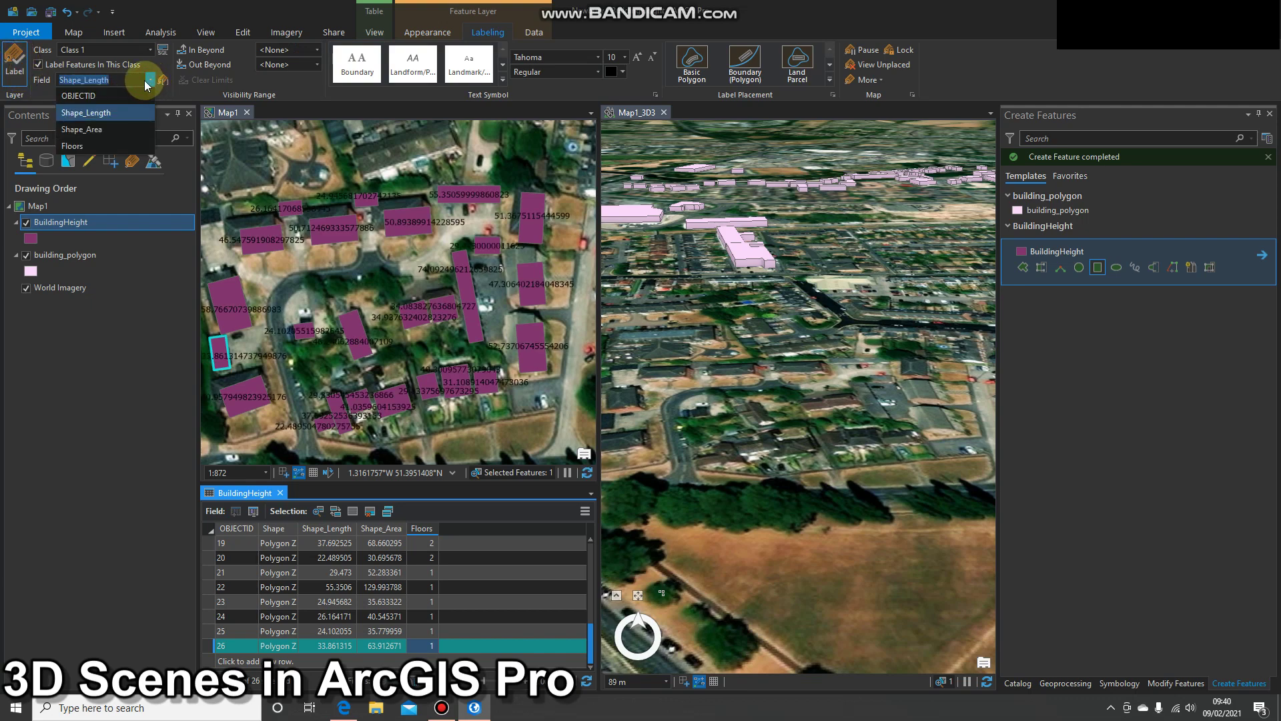
pyautogui.click(73, 145)
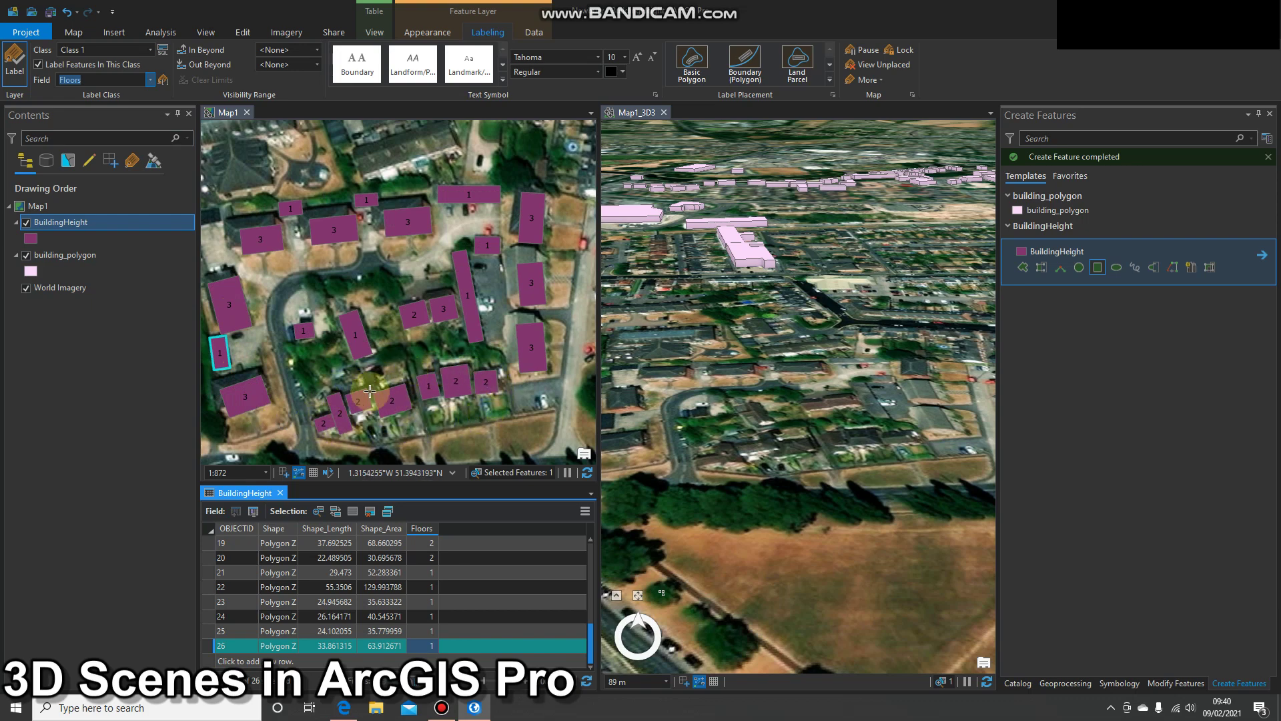
pyautogui.click(470, 380)
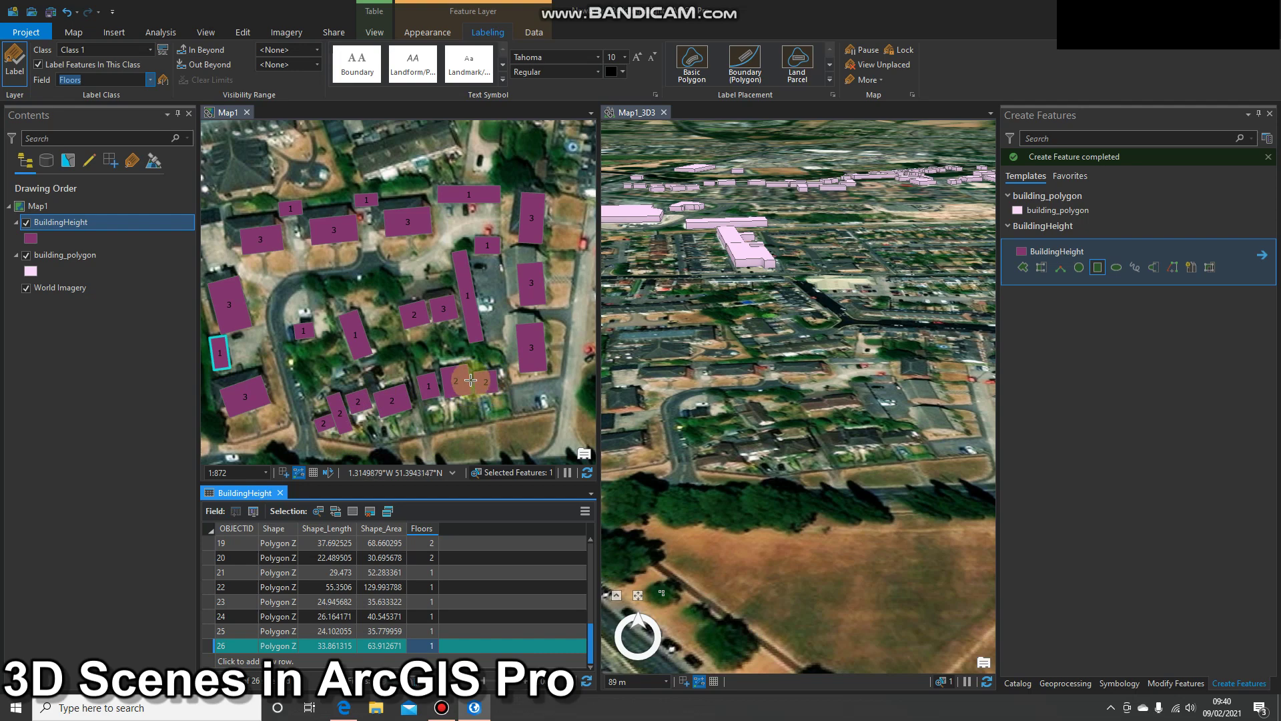
pyautogui.click(428, 392)
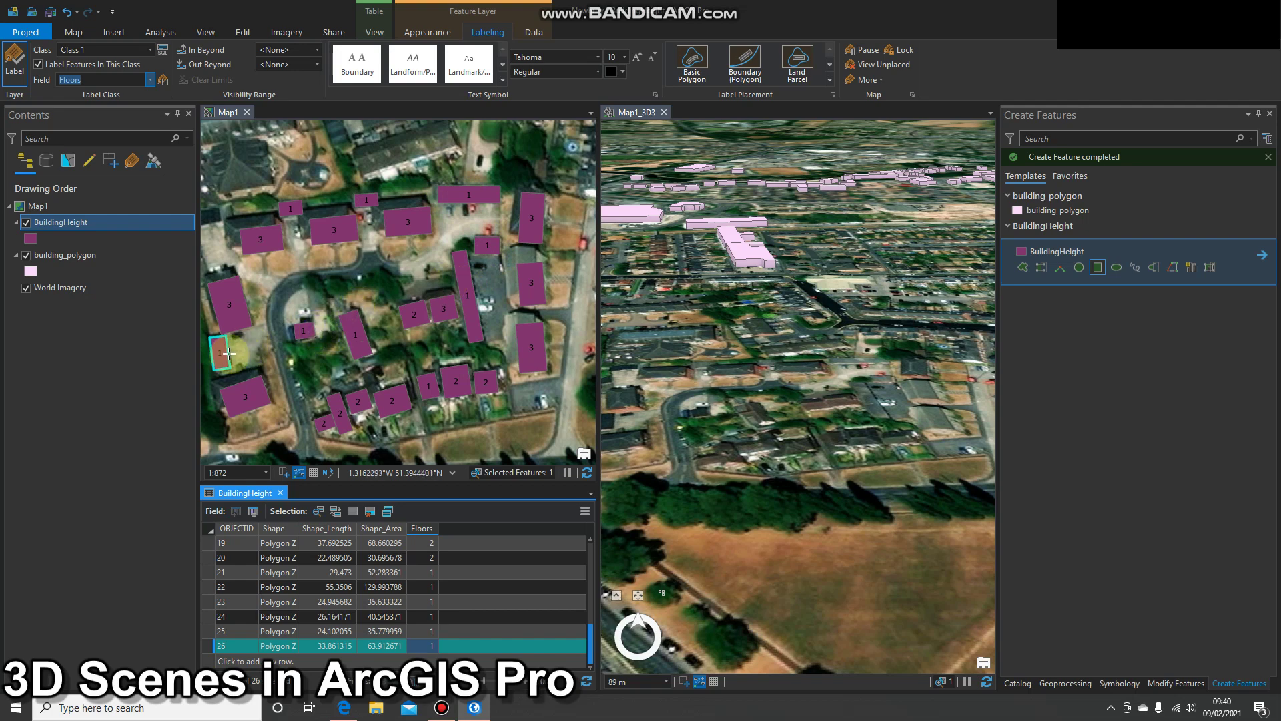
# Save all edits made to the BuildingHeight footprints and their attributes
pyautogui.click(242, 32)
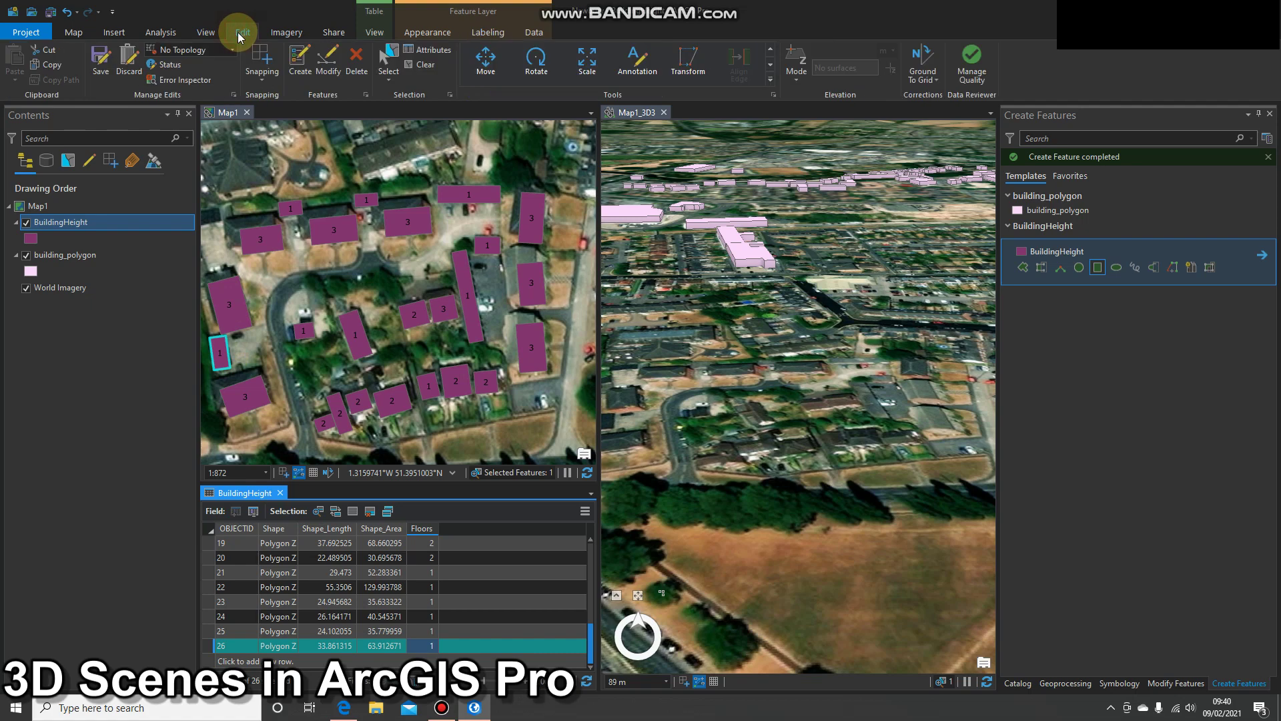
pyautogui.click(101, 66)
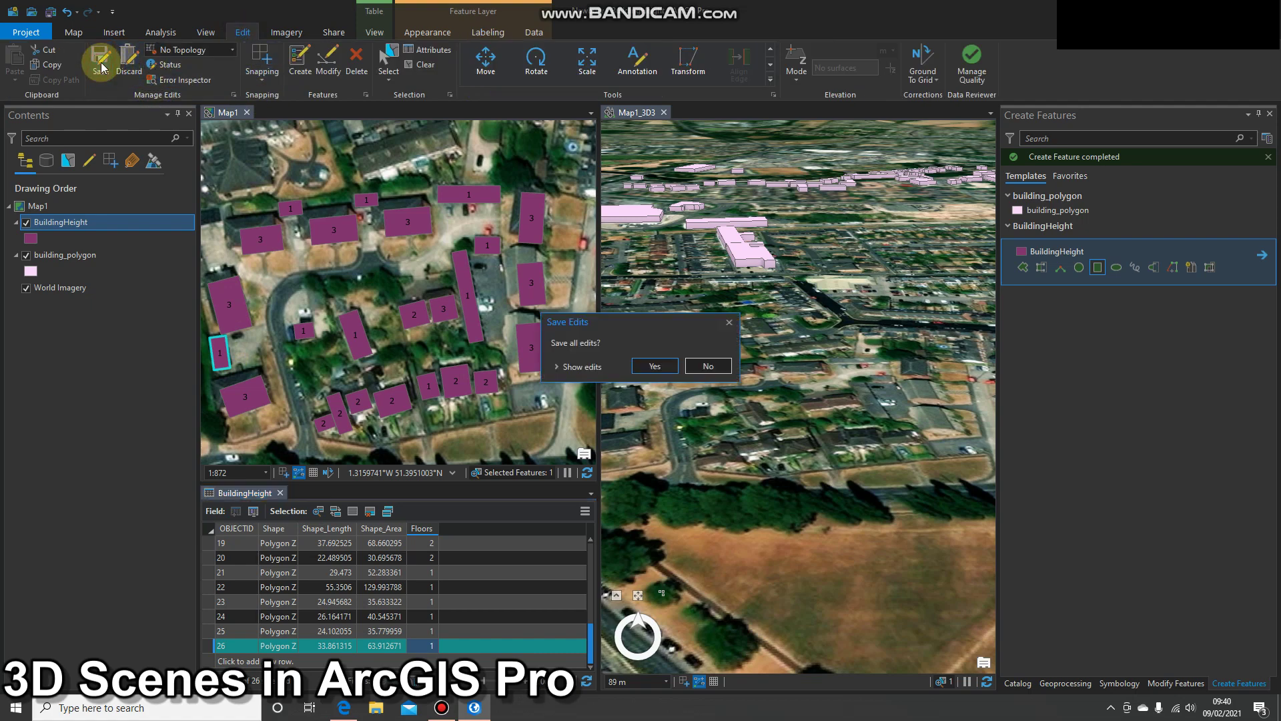
pyautogui.click(648, 368)
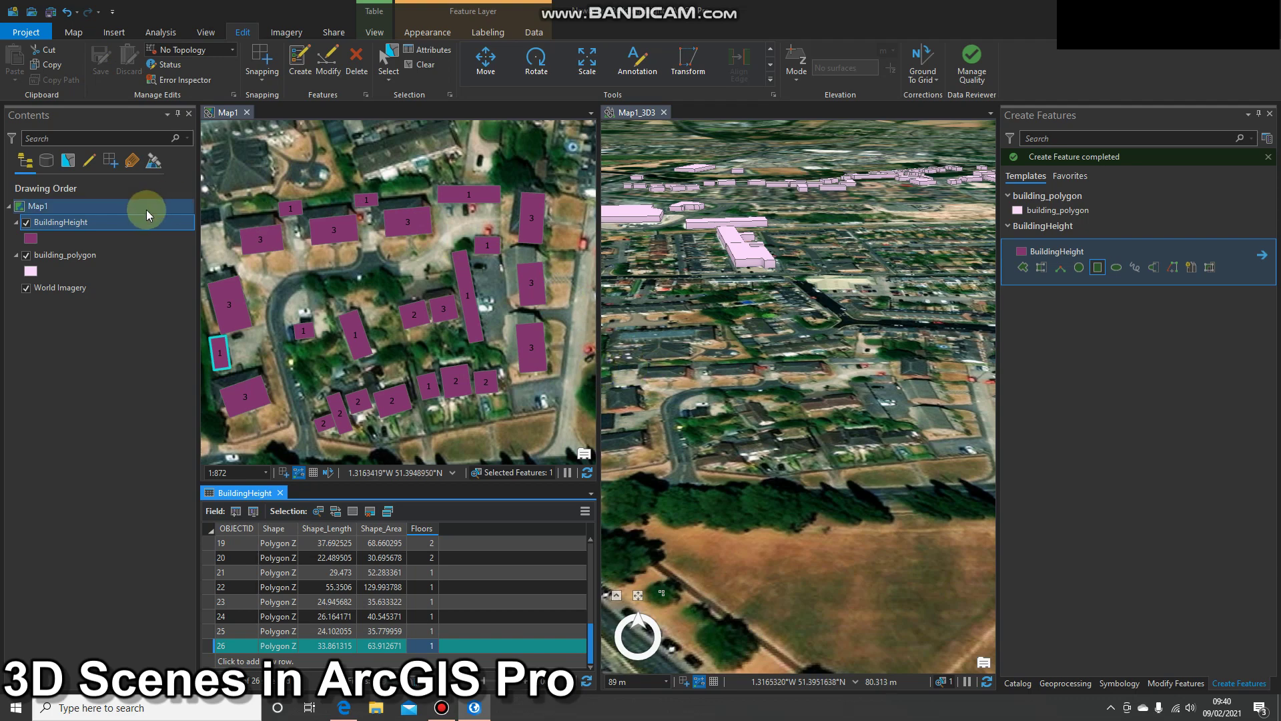
# Copy the BuildingHeight layer from Map1 into the Map1_3D3 scene
pyautogui.rightClick(43, 224)
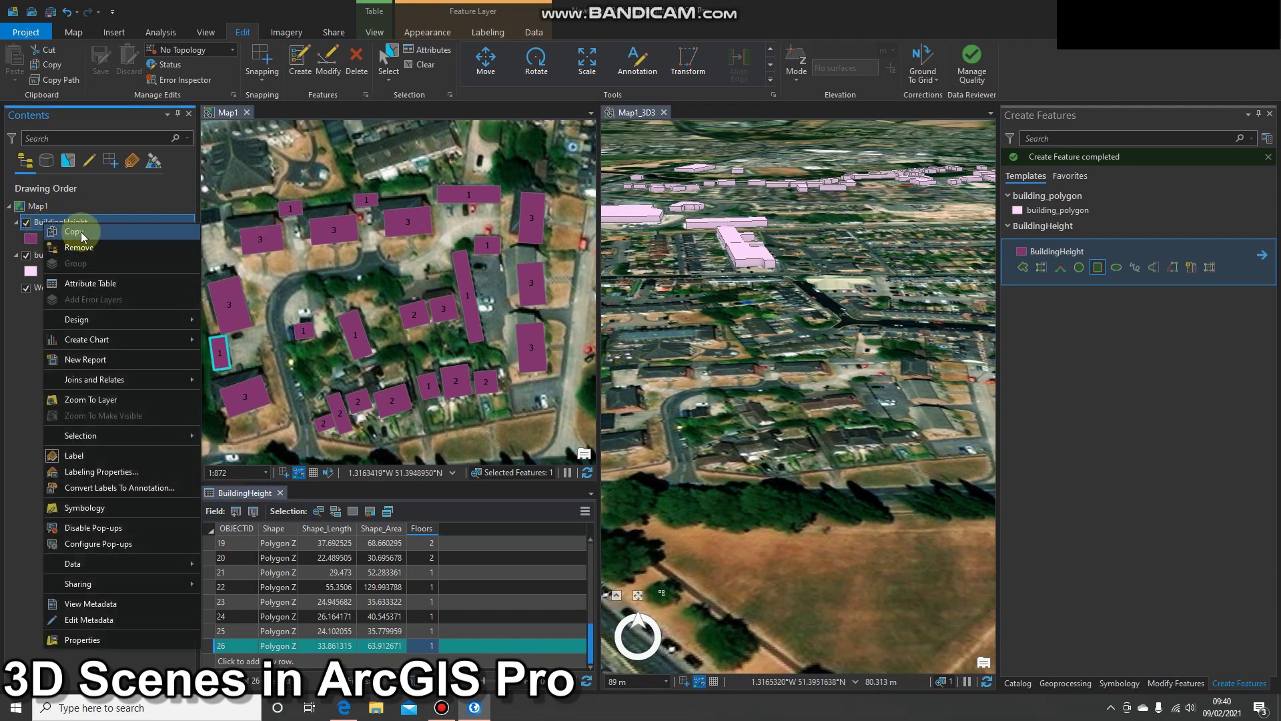
pyautogui.click(81, 234)
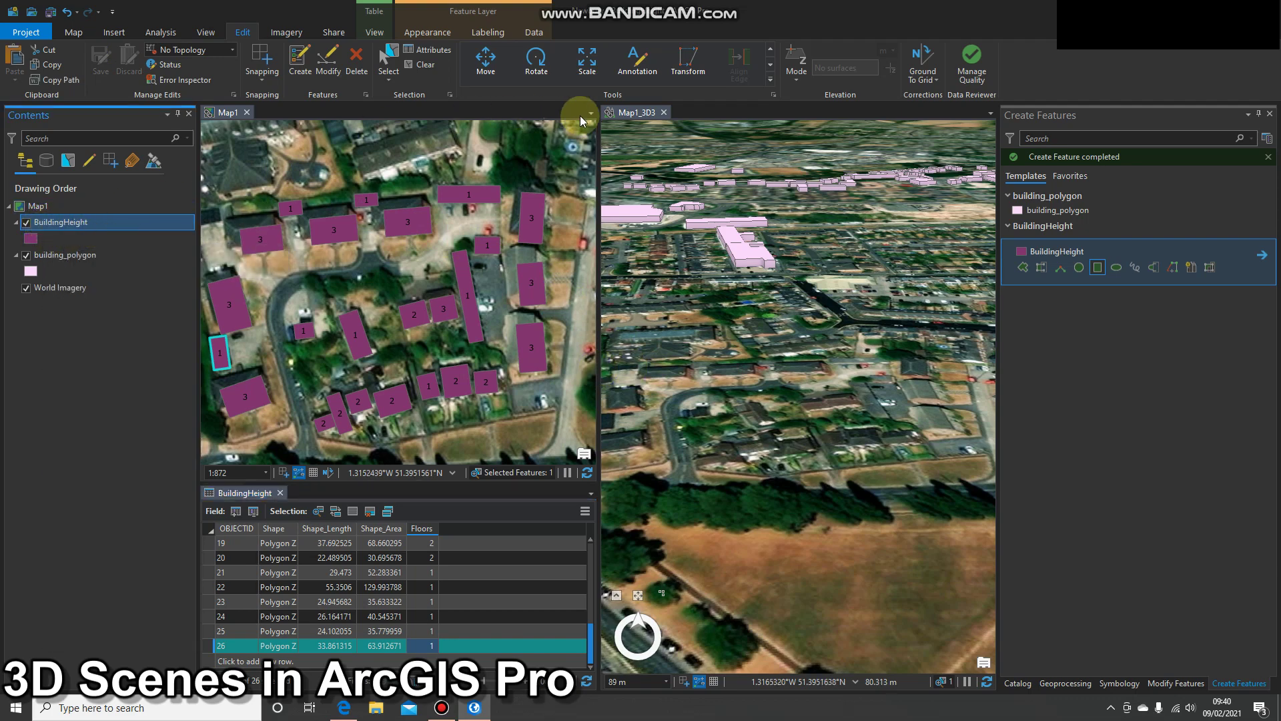
pyautogui.click(636, 115)
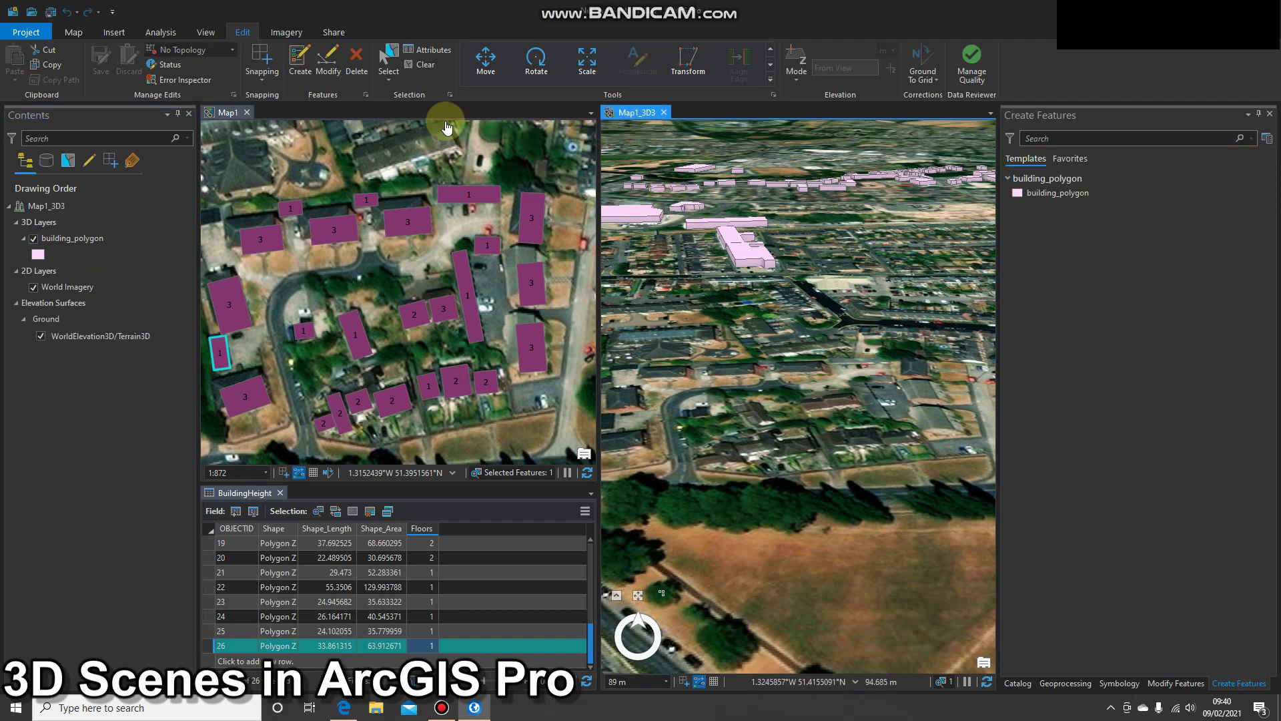
pyautogui.click(55, 206)
pyautogui.rightClick(55, 207)
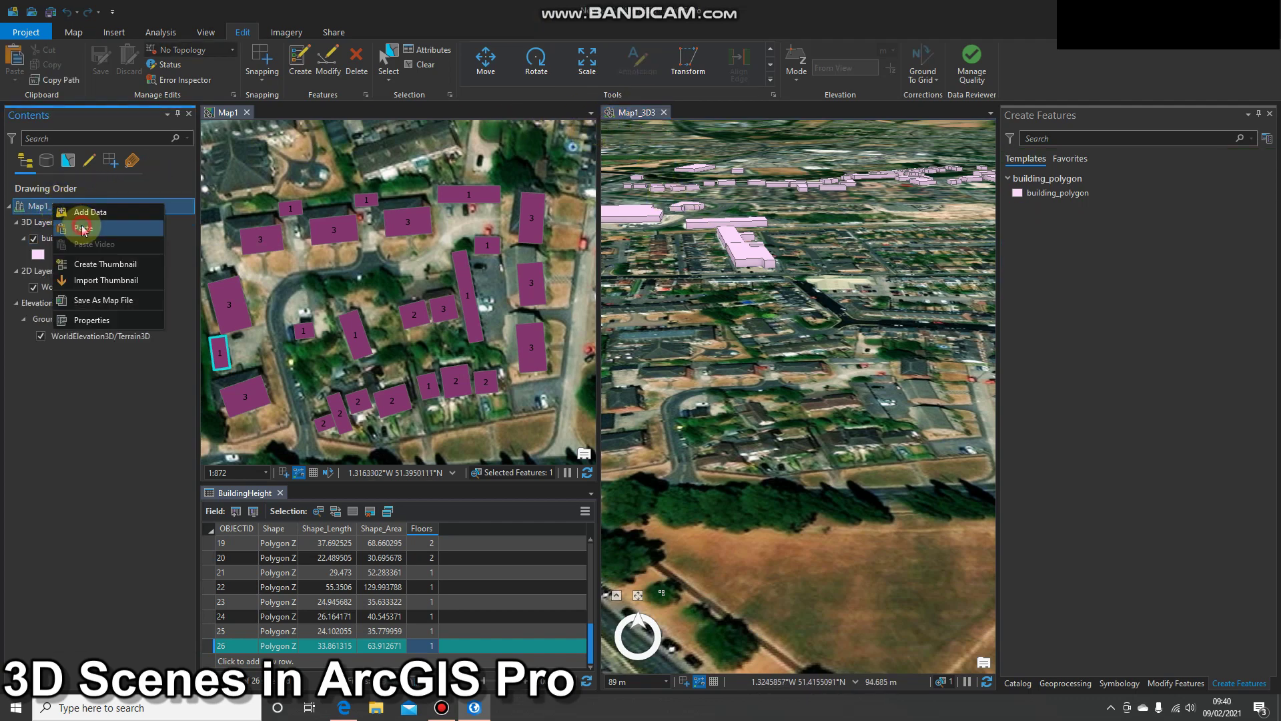
pyautogui.click(80, 225)
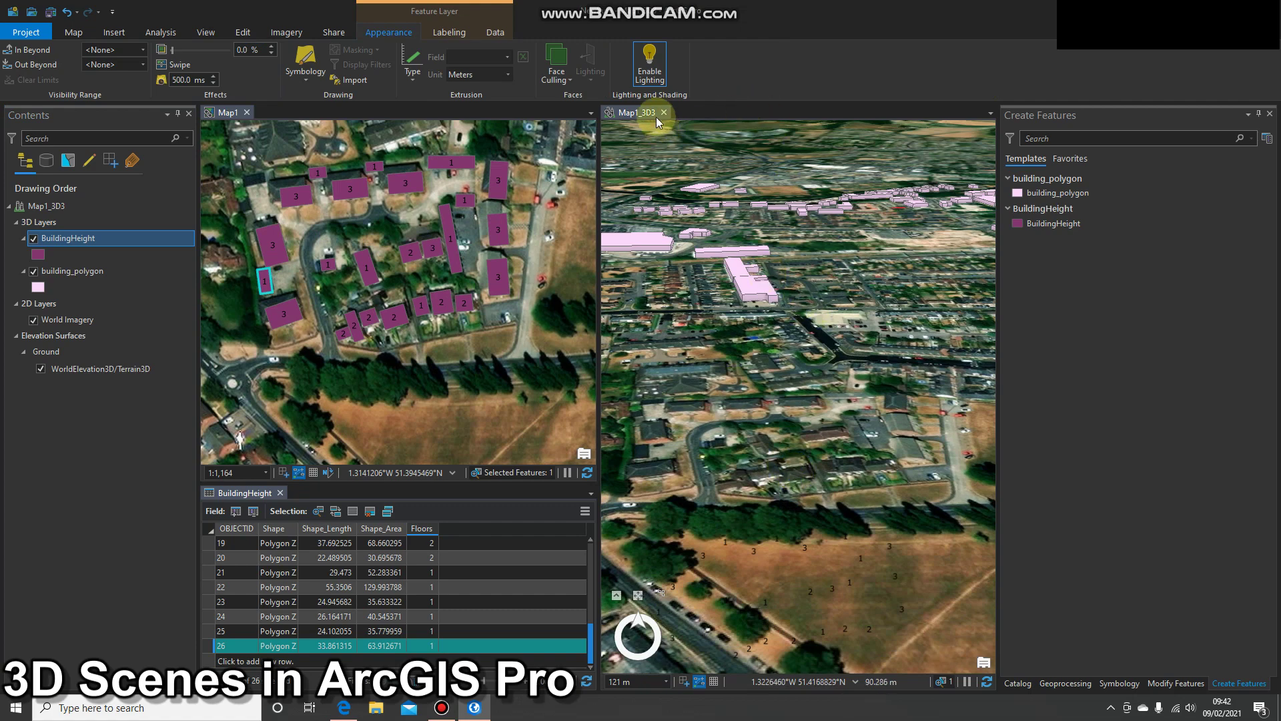
# Set the elevation of the BuildingHeight layer in Map1_3D3 so its features are on the ground
pyautogui.click(638, 112)
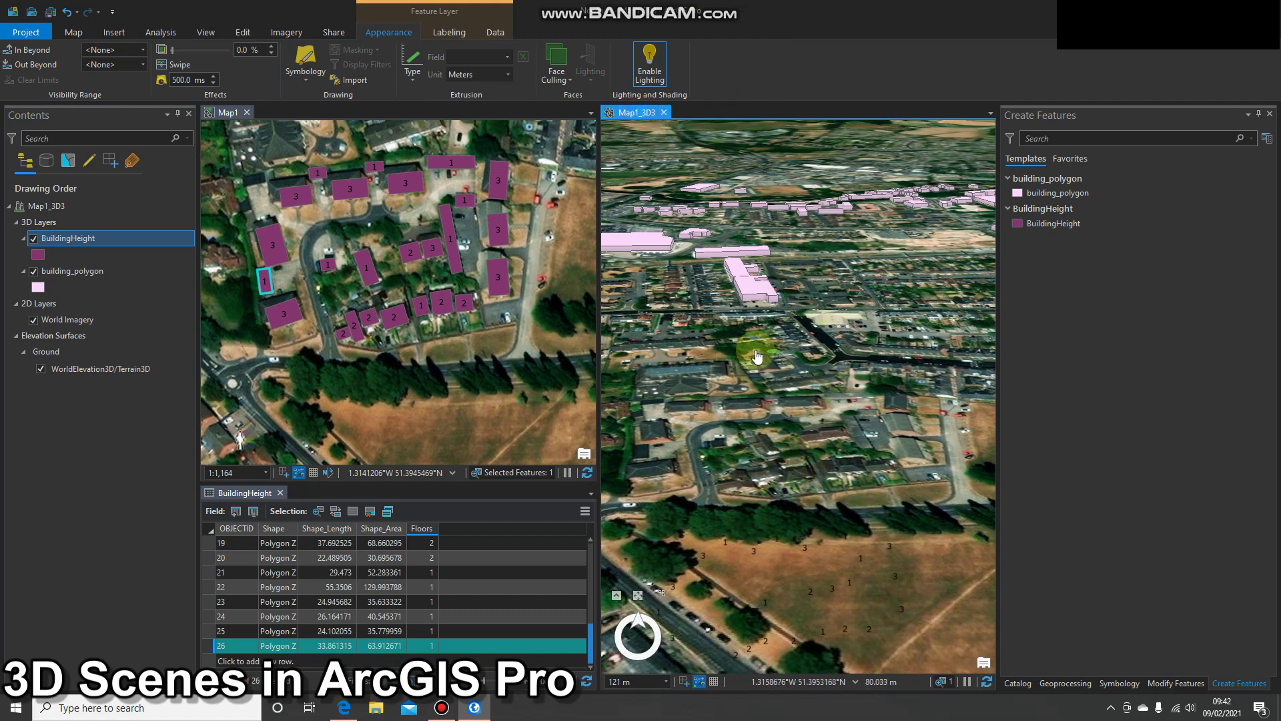
pyautogui.click(76, 238)
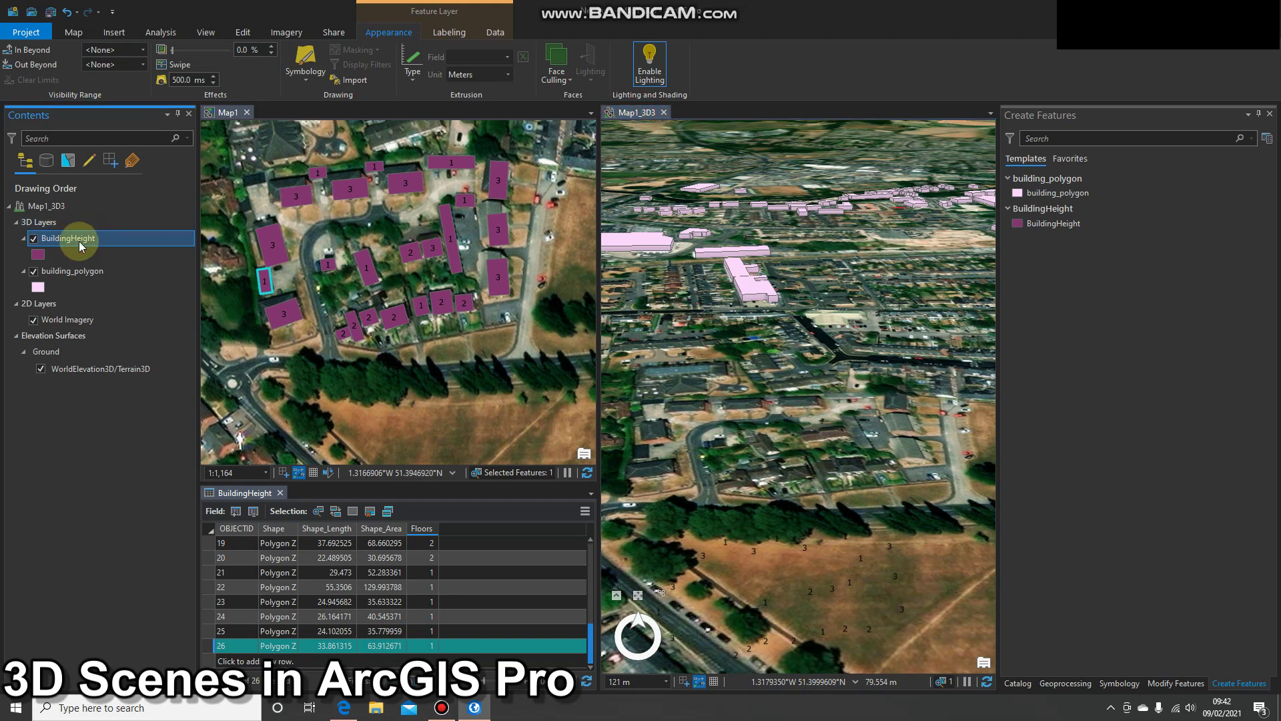
pyautogui.click(91, 239)
pyautogui.rightClick(70, 239)
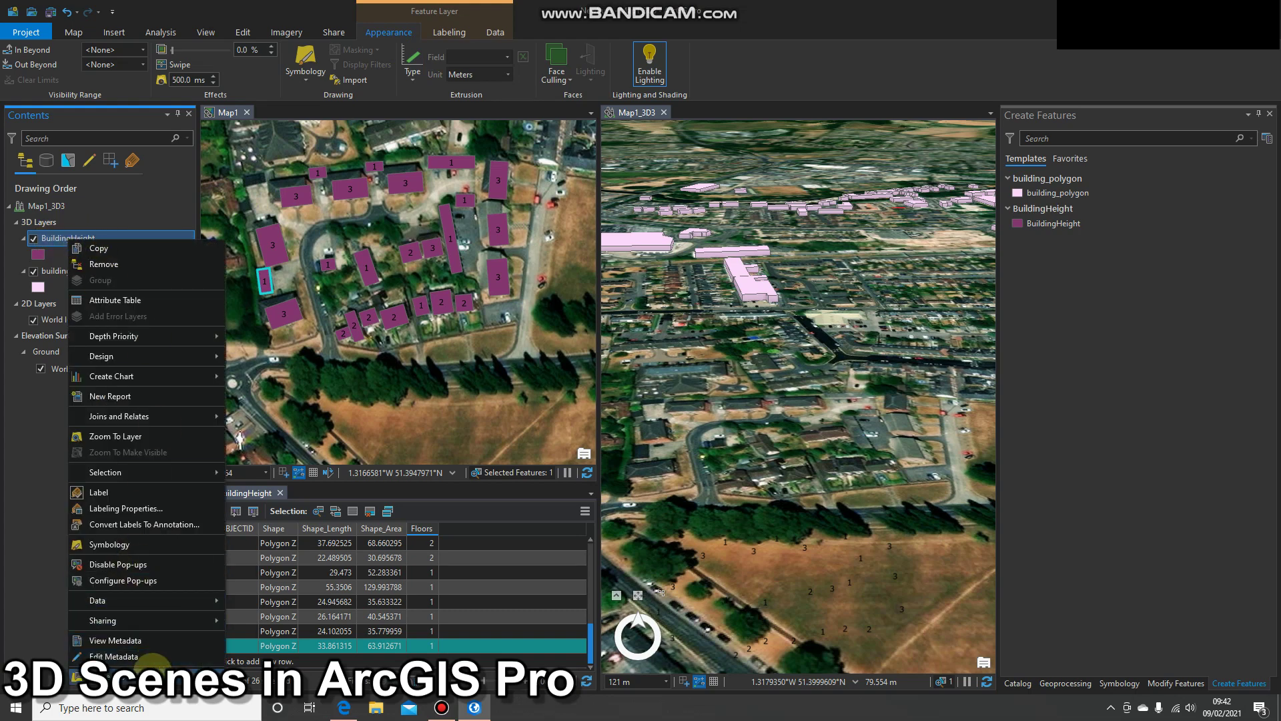
pyautogui.click(148, 672)
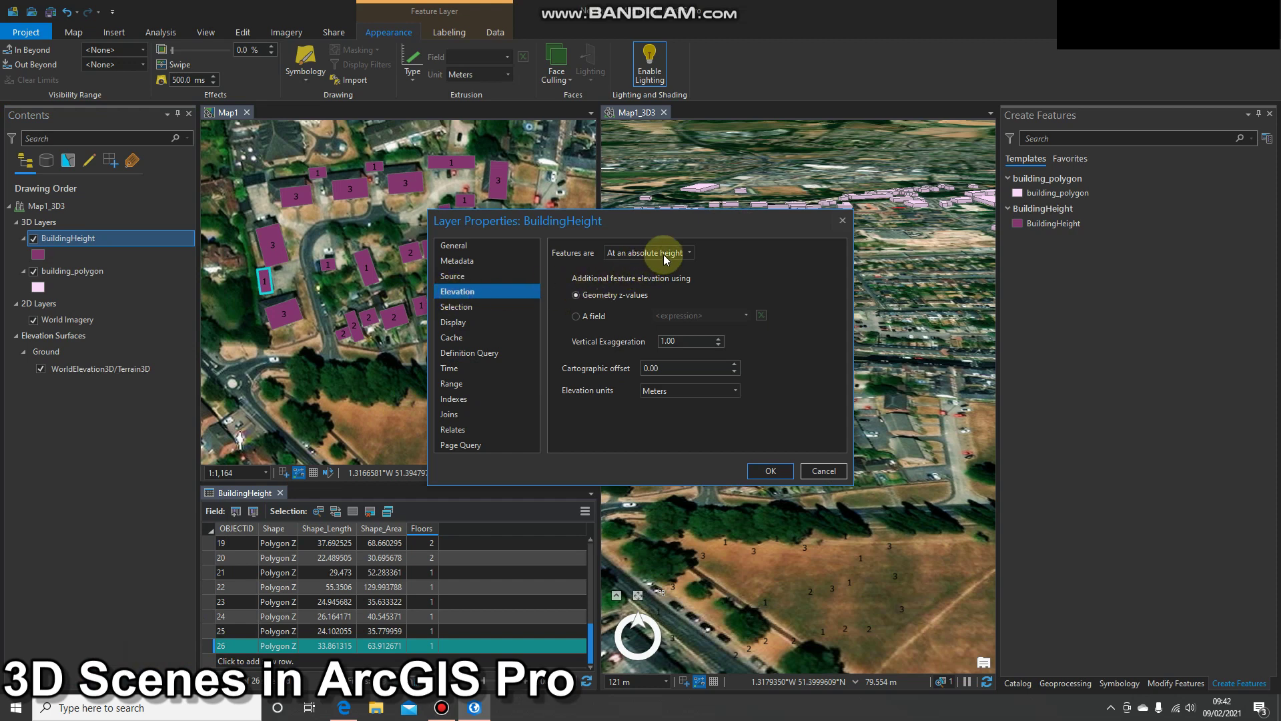
pyautogui.click(683, 252)
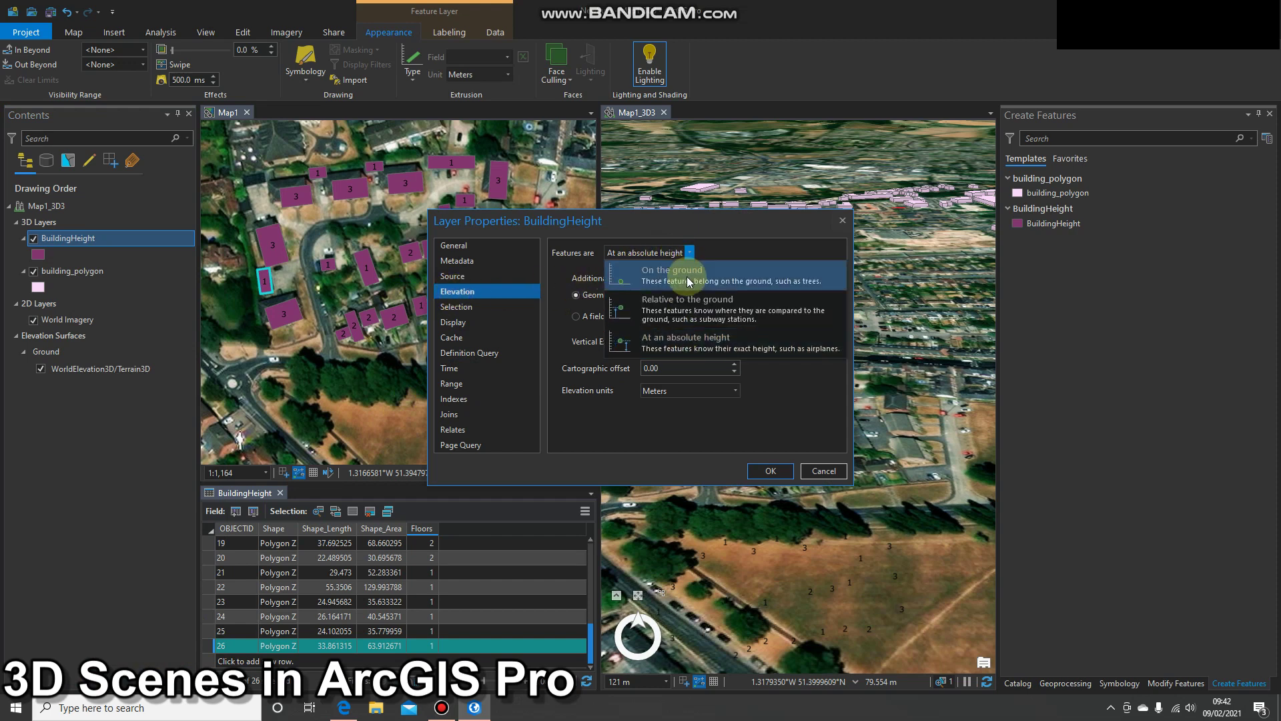
pyautogui.click(682, 278)
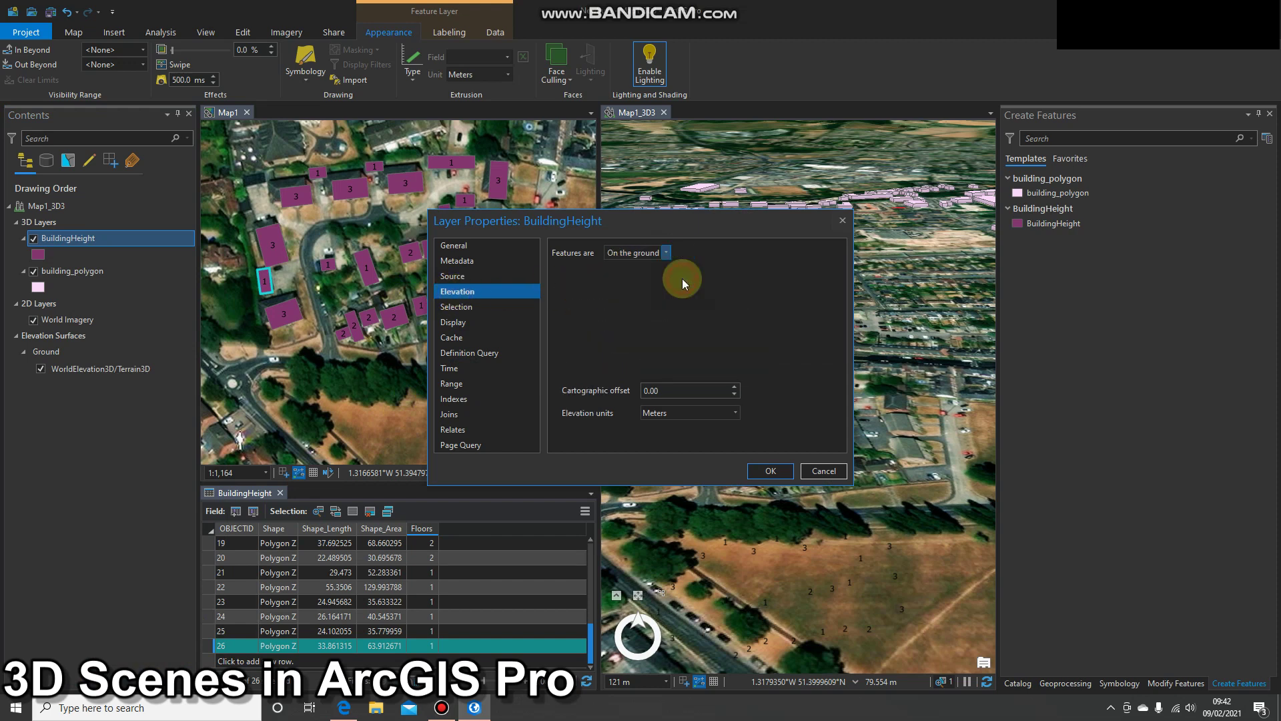
pyautogui.click(779, 470)
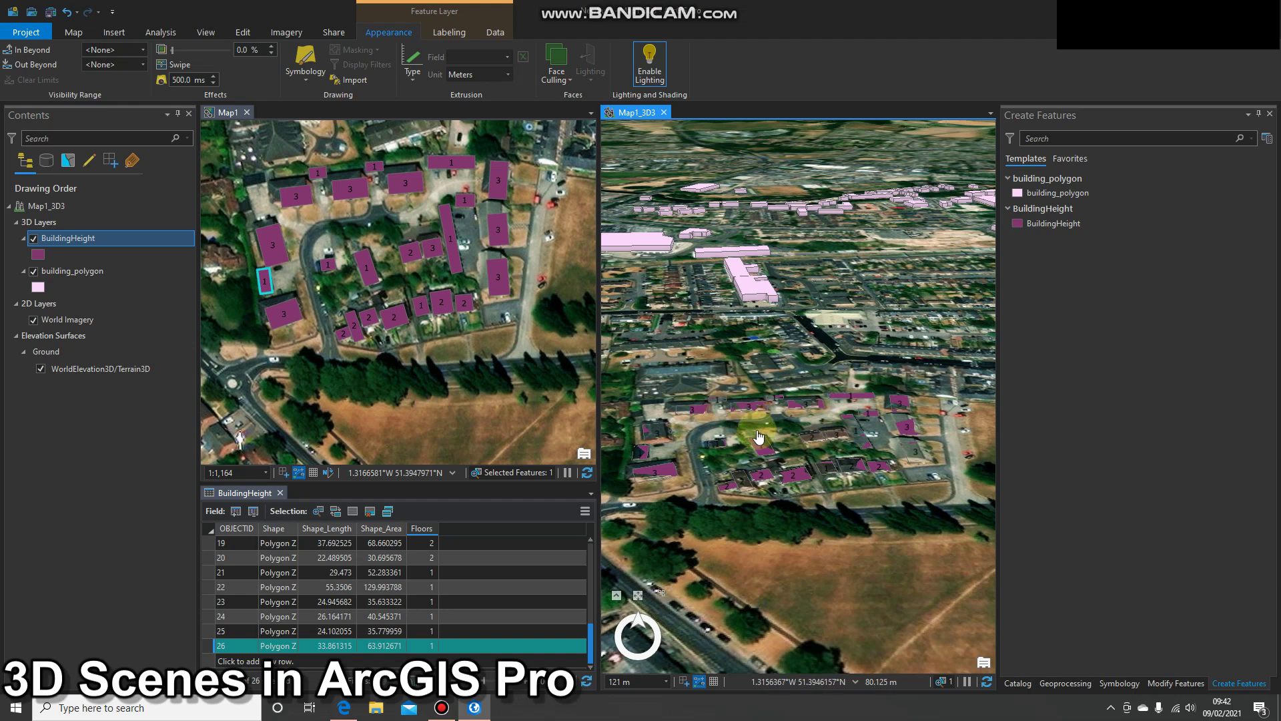
# Extrude the BuildingHeight layer in Map1_3D3 by Min Height in meters, using the validated Arcade expression $feature.Floors*4
pyautogui.click(411, 74)
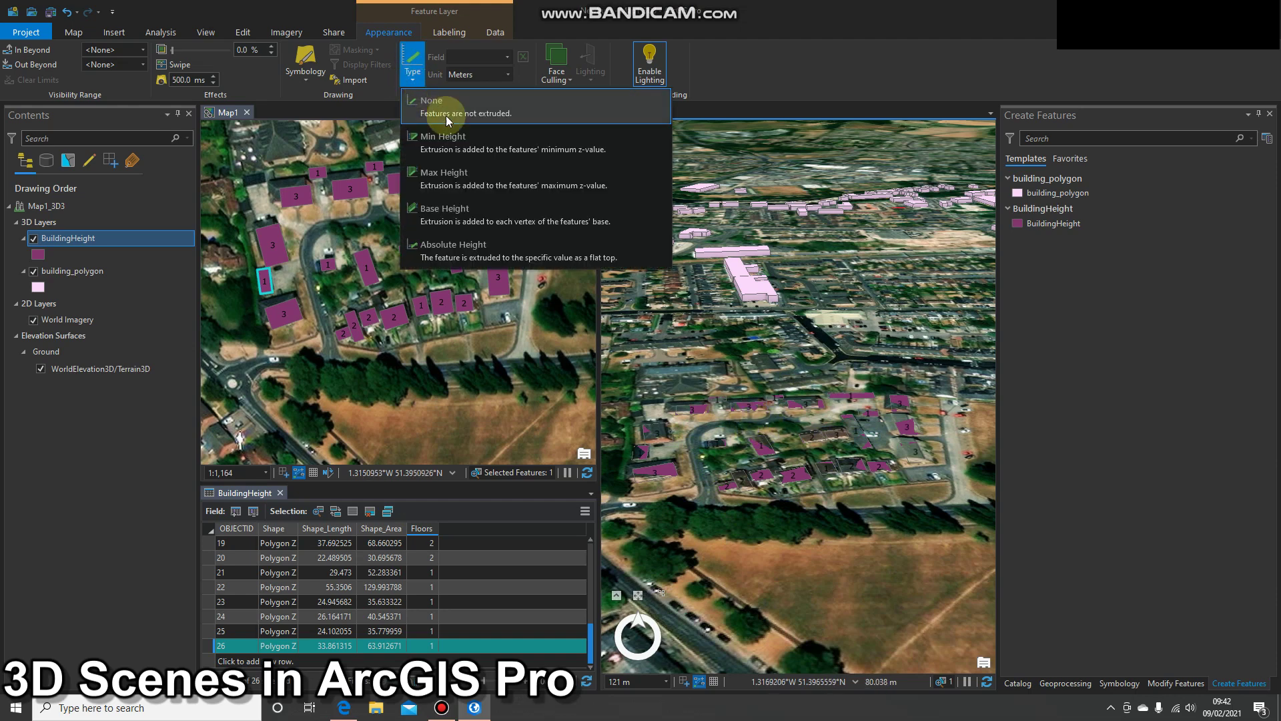
pyautogui.click(463, 147)
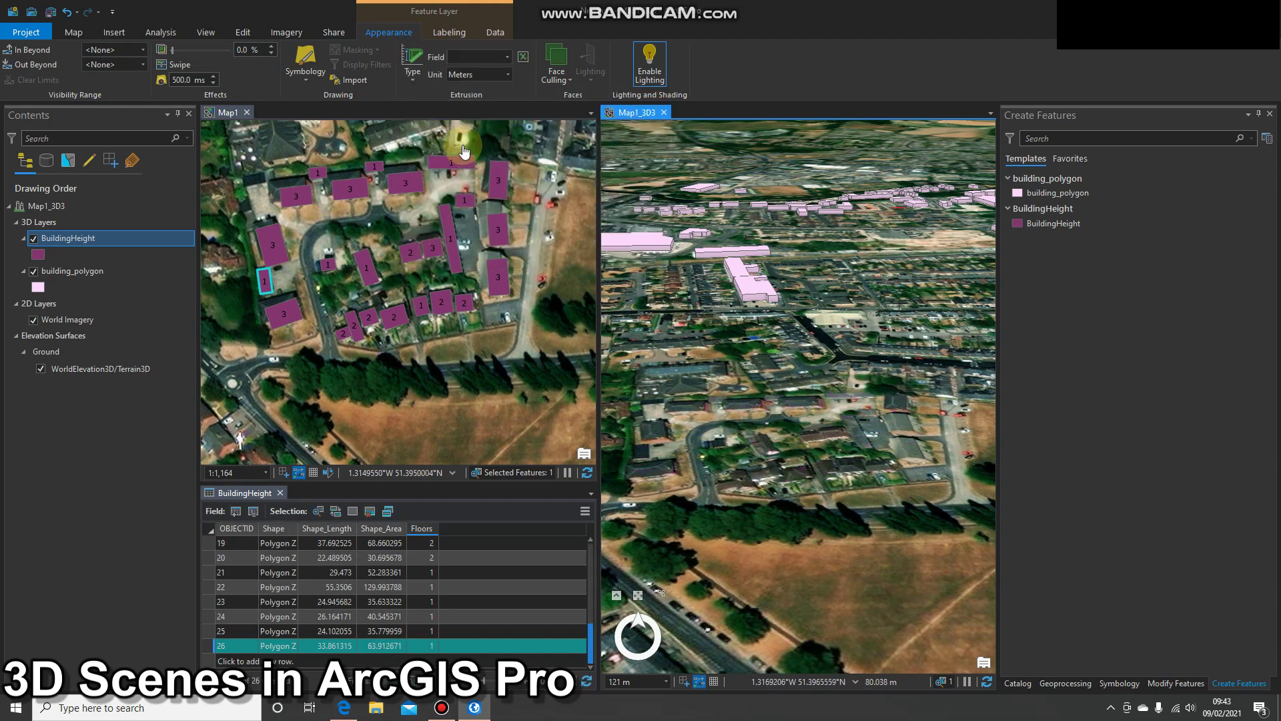
pyautogui.click(523, 59)
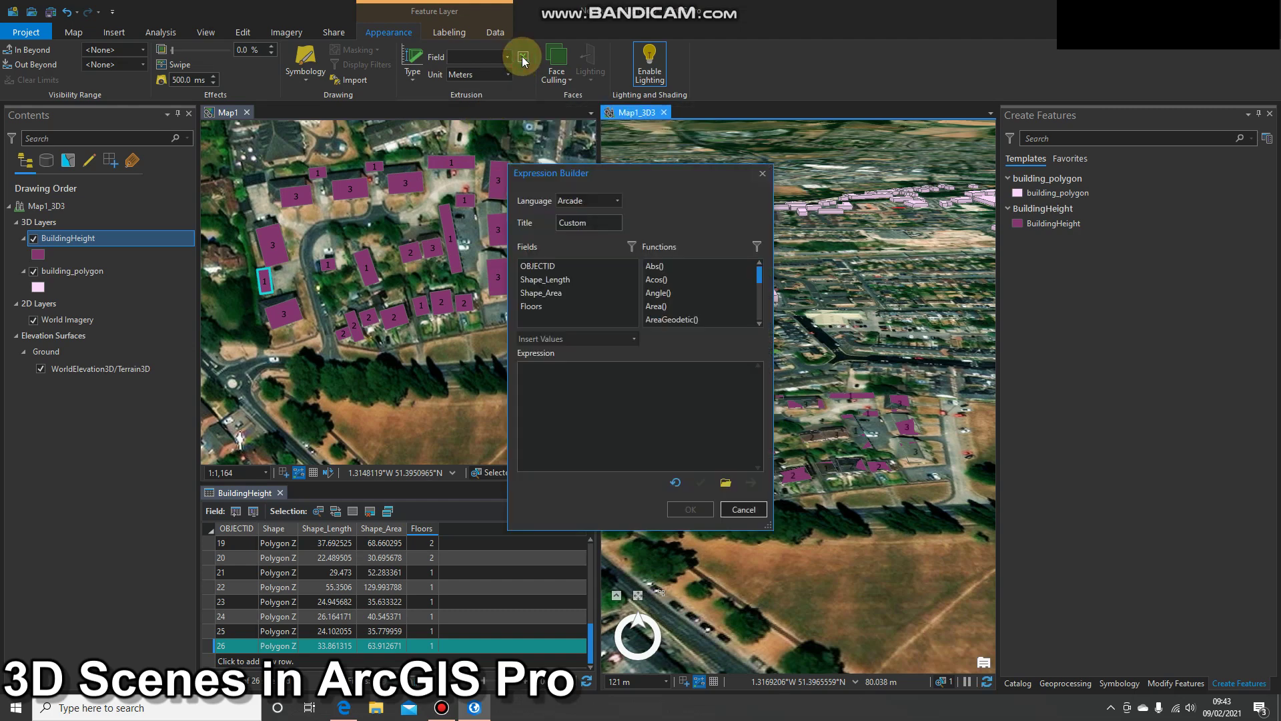
pyautogui.doubleClick(532, 307)
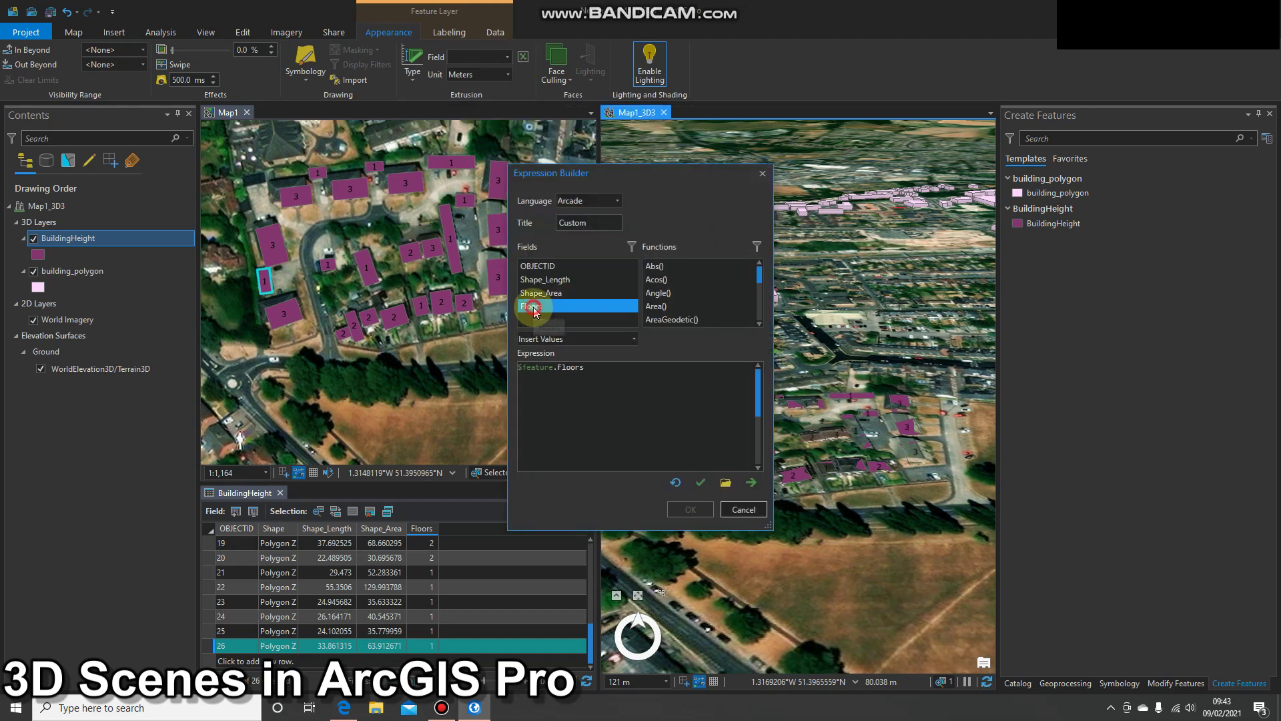
pyautogui.moveTo(639, 176); pyautogui.dragTo(446, 129)
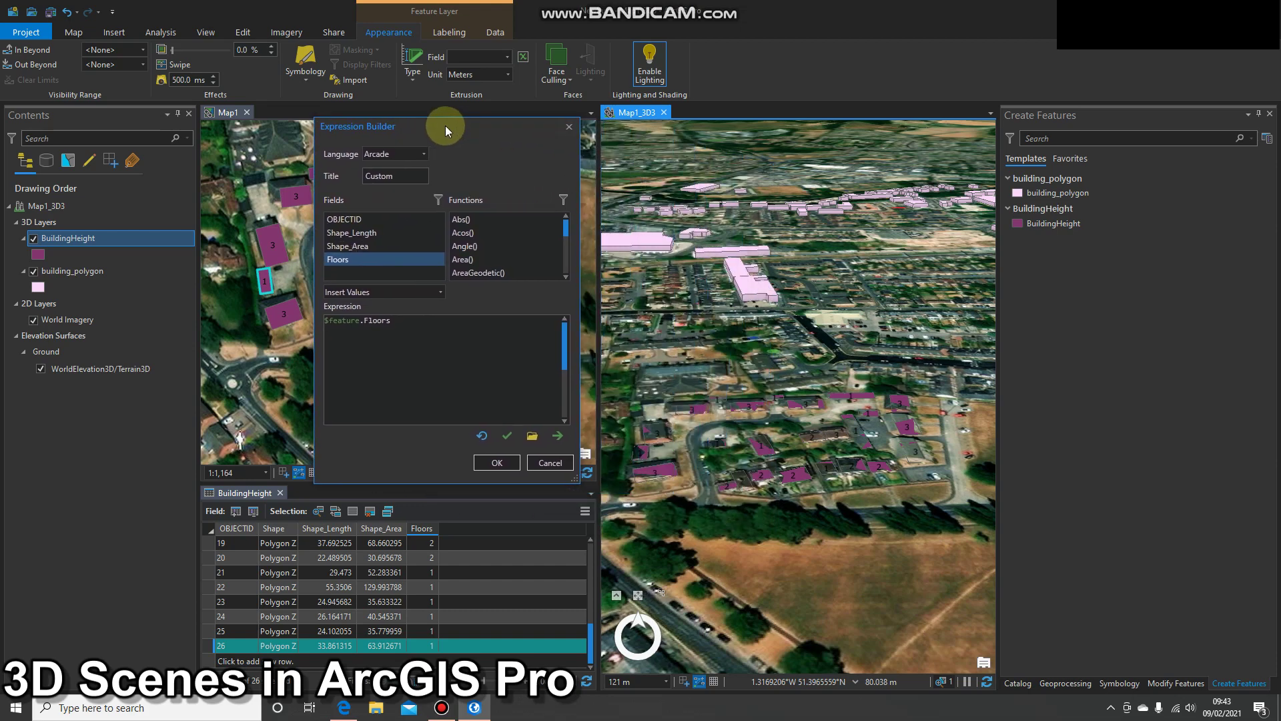
pyautogui.click(431, 332)
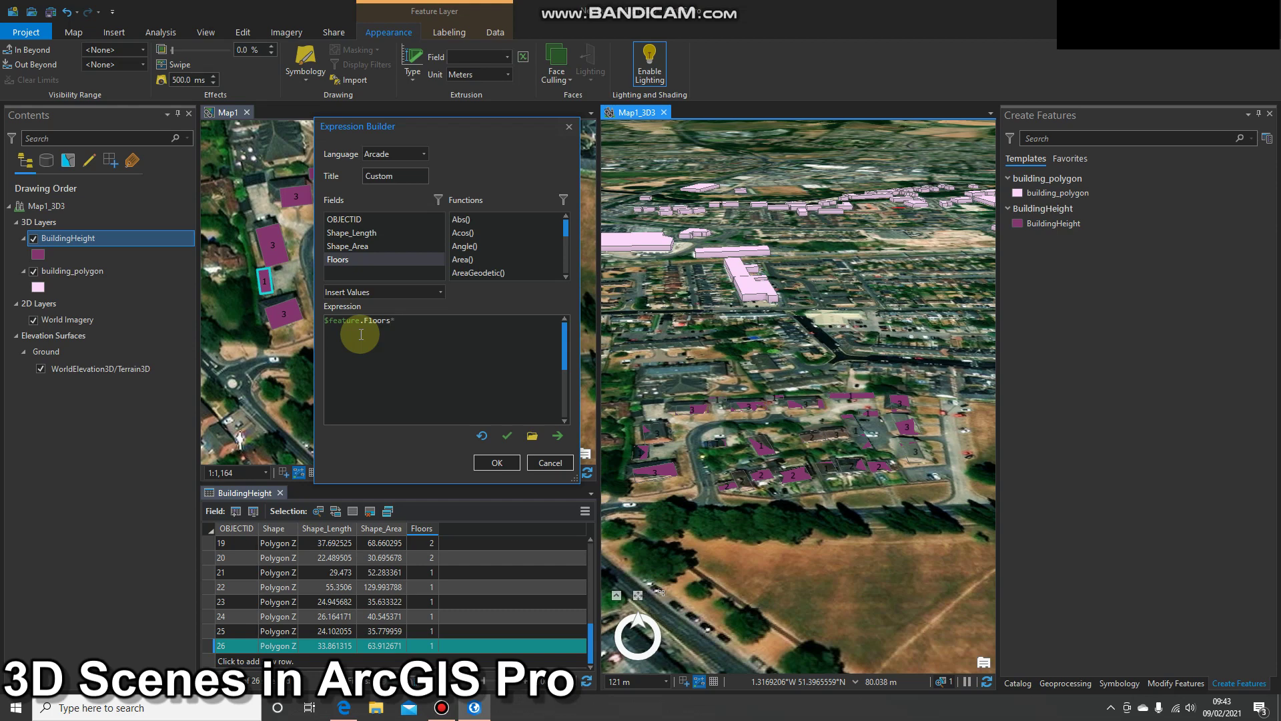
pyautogui.click(507, 437)
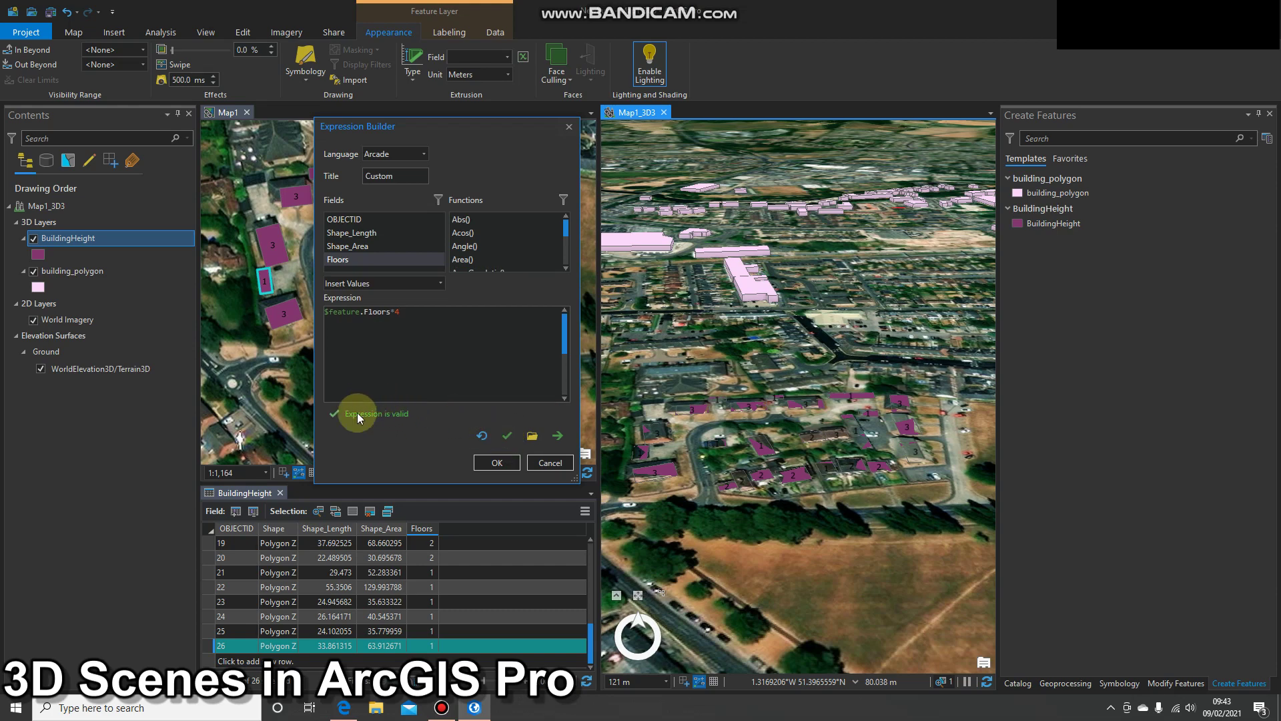
pyautogui.click(497, 462)
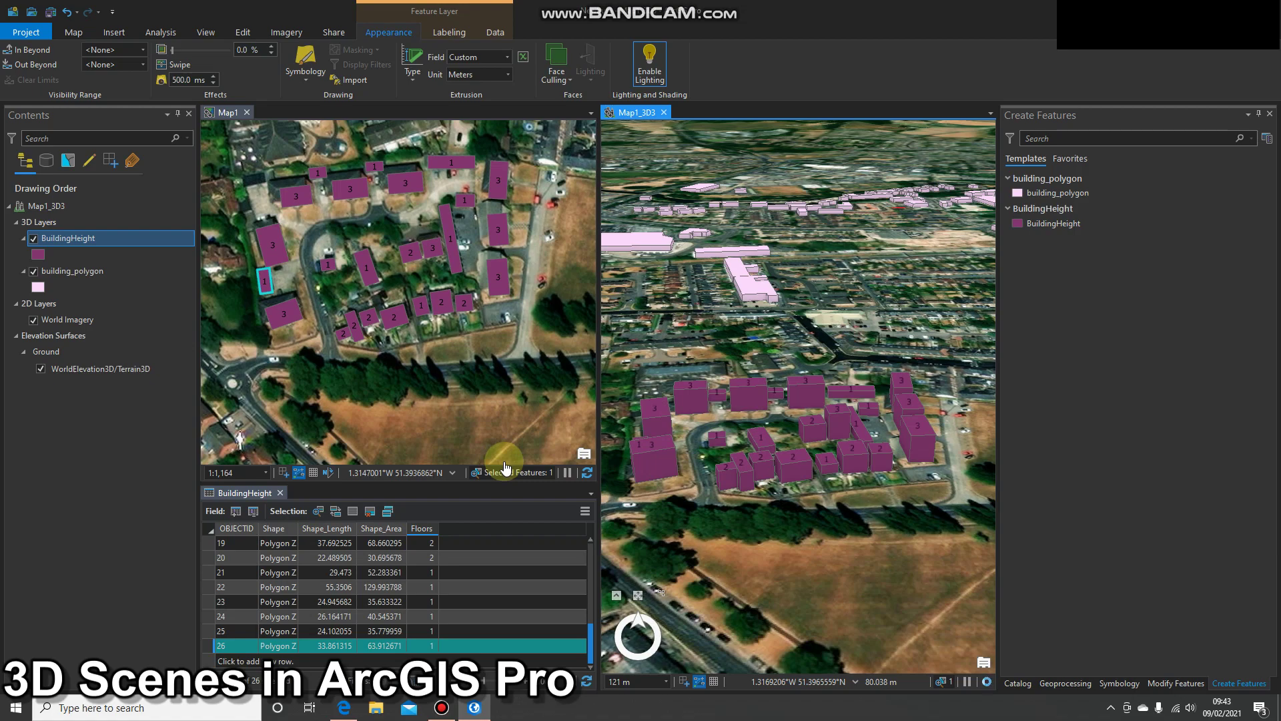
# Examine the extruded BuildingHeight blocks in the 3D scene from several angles, comparing their heights with the floor labels
pyautogui.scroll(5, 886, 460)
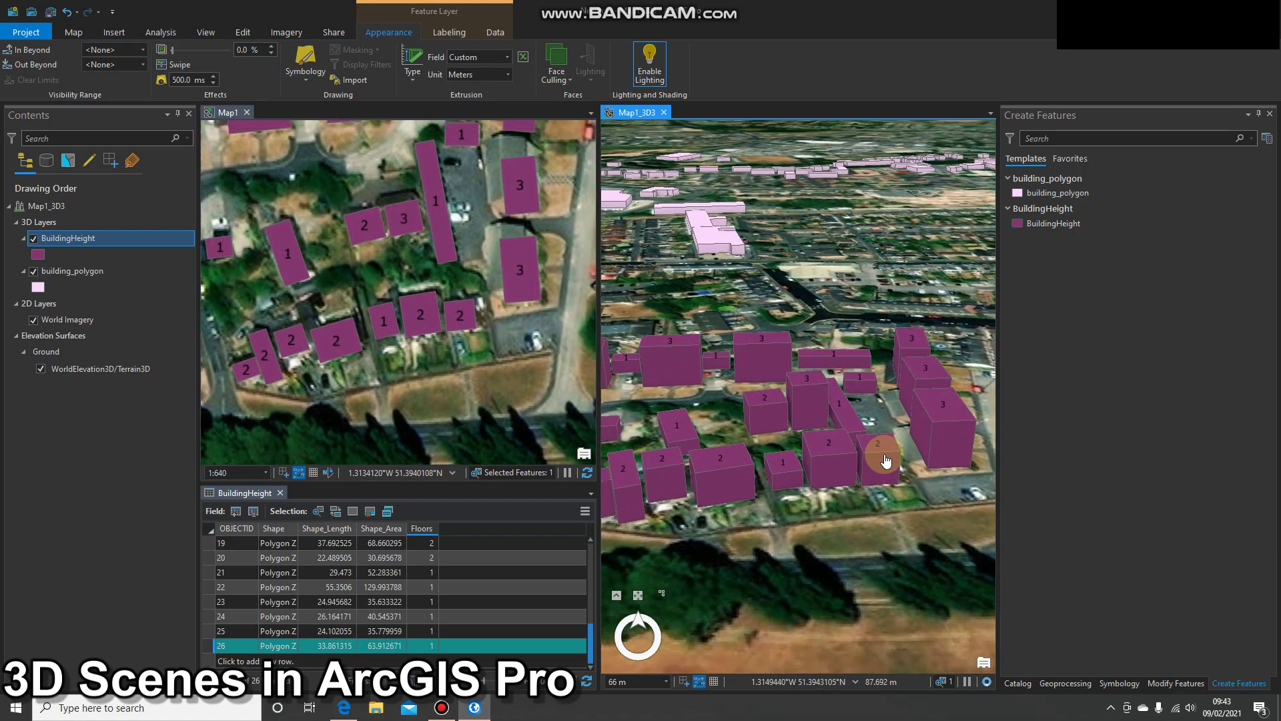
pyautogui.moveTo(886, 460)
pyautogui.mouseDown()
pyautogui.moveTo(830, 402)
pyautogui.moveTo(883, 394)
pyautogui.moveTo(948, 439)
pyautogui.moveTo(933, 401)
pyautogui.moveTo(870, 419)
pyautogui.moveTo(855, 363)
pyautogui.moveTo(757, 362)
pyautogui.moveTo(740, 398)
pyautogui.moveTo(754, 418)
pyautogui.moveTo(824, 421)
pyautogui.moveTo(734, 423)
pyautogui.moveTo(895, 422)
pyautogui.moveTo(898, 458)
pyautogui.mouseUp()
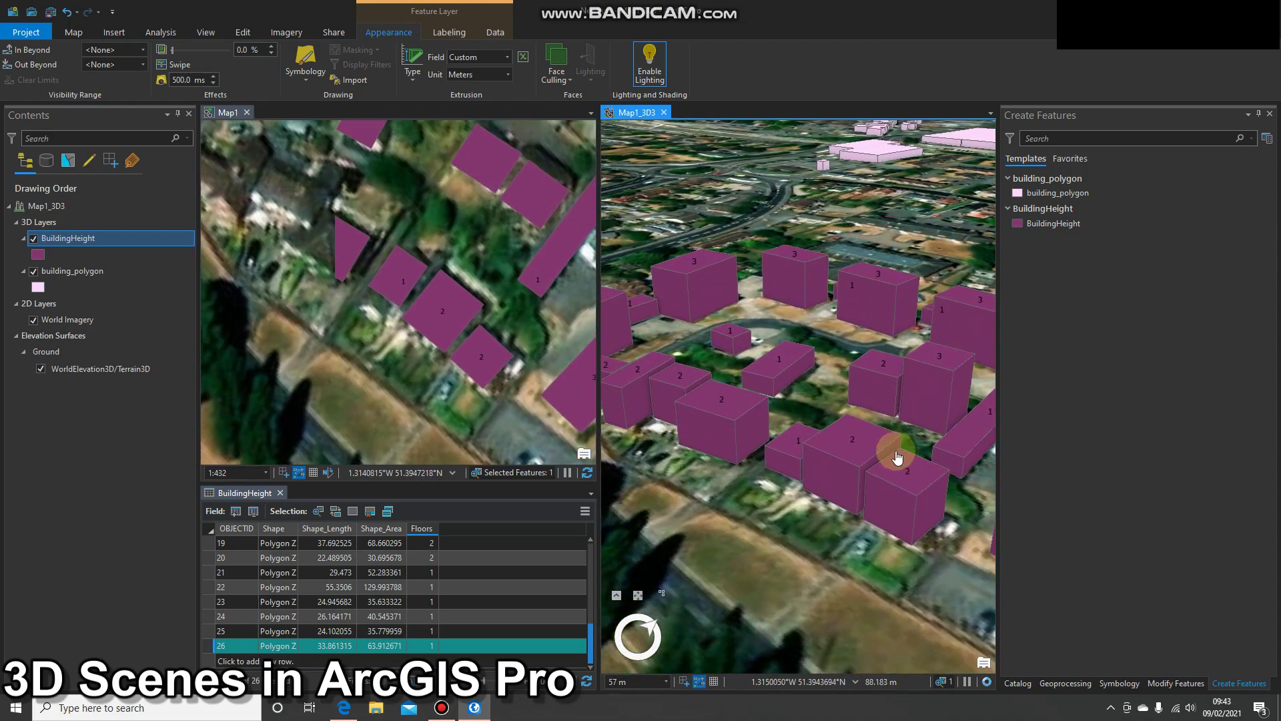
pyautogui.moveTo(719, 454); pyautogui.dragTo(815, 420)
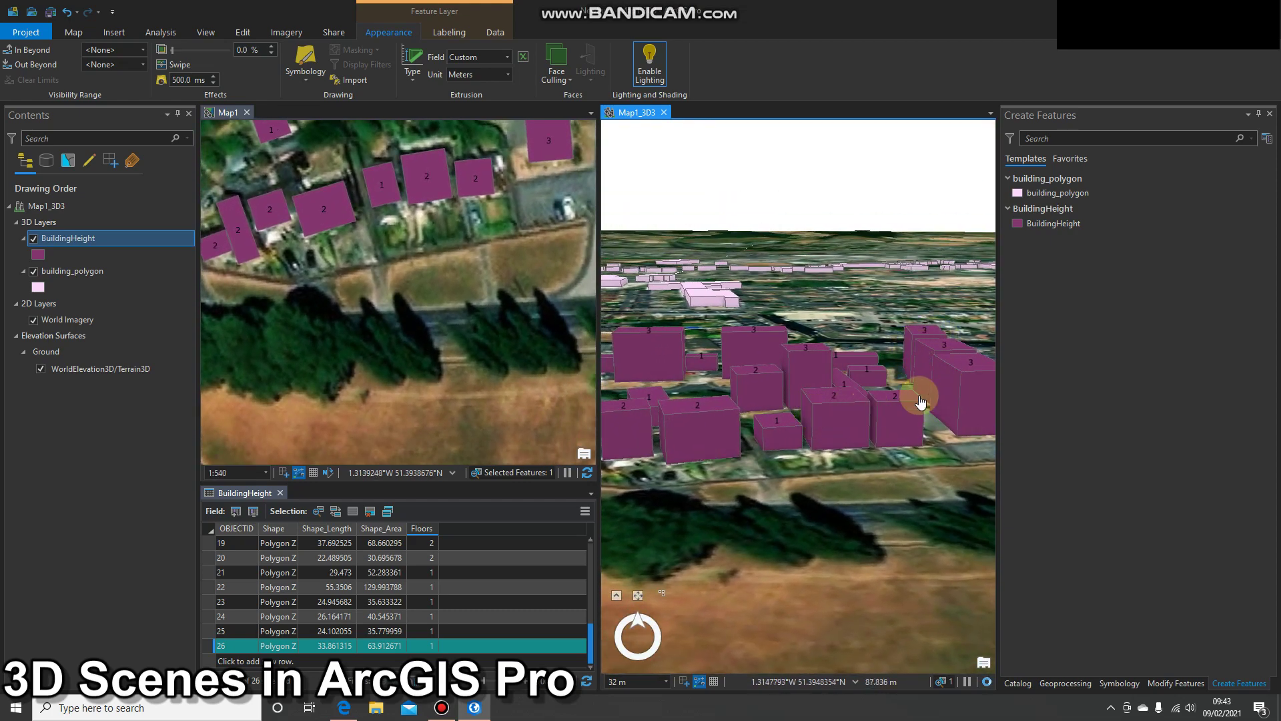
pyautogui.moveTo(876, 419); pyautogui.dragTo(778, 399)
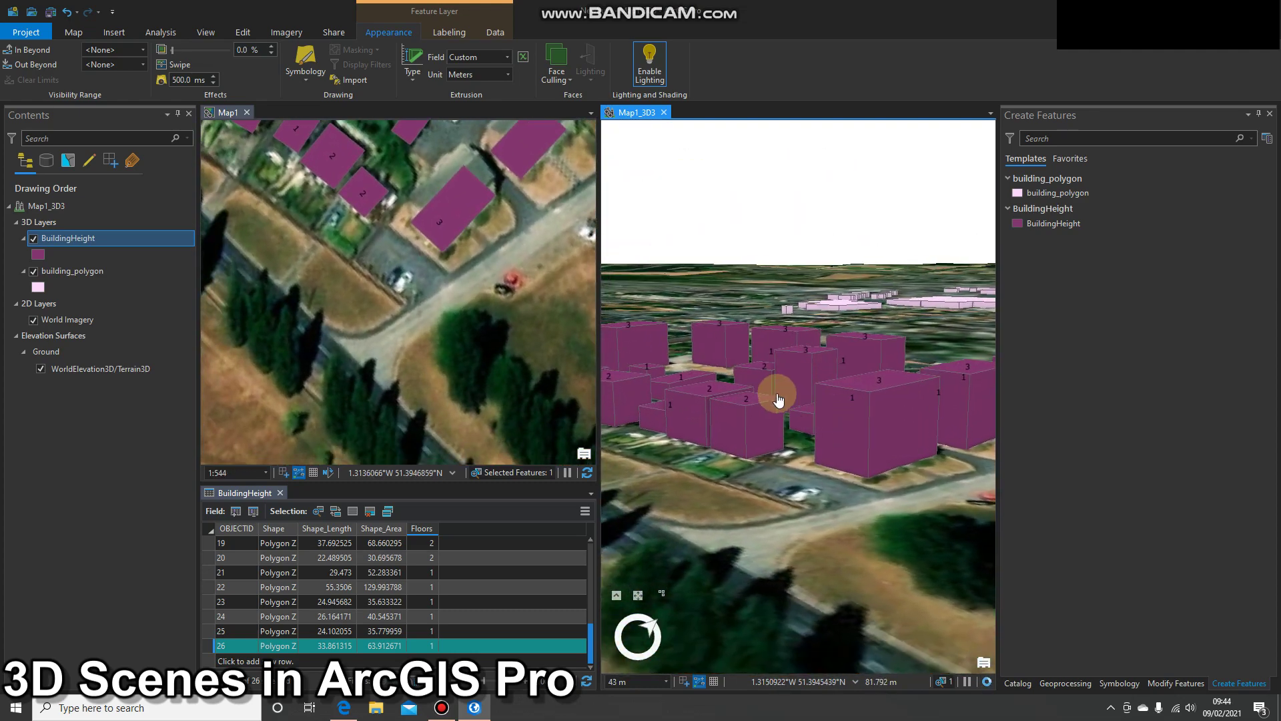
pyautogui.moveTo(822, 494); pyautogui.dragTo(751, 518)
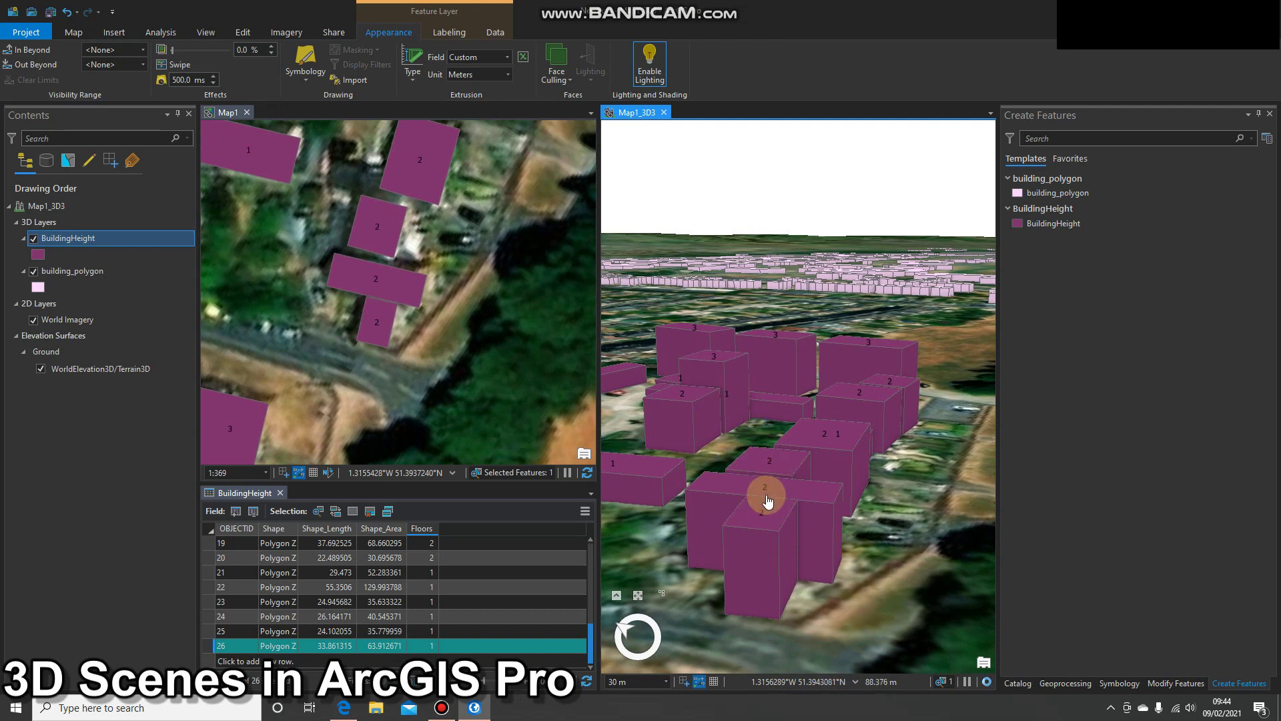
pyautogui.moveTo(767, 470); pyautogui.dragTo(717, 492)
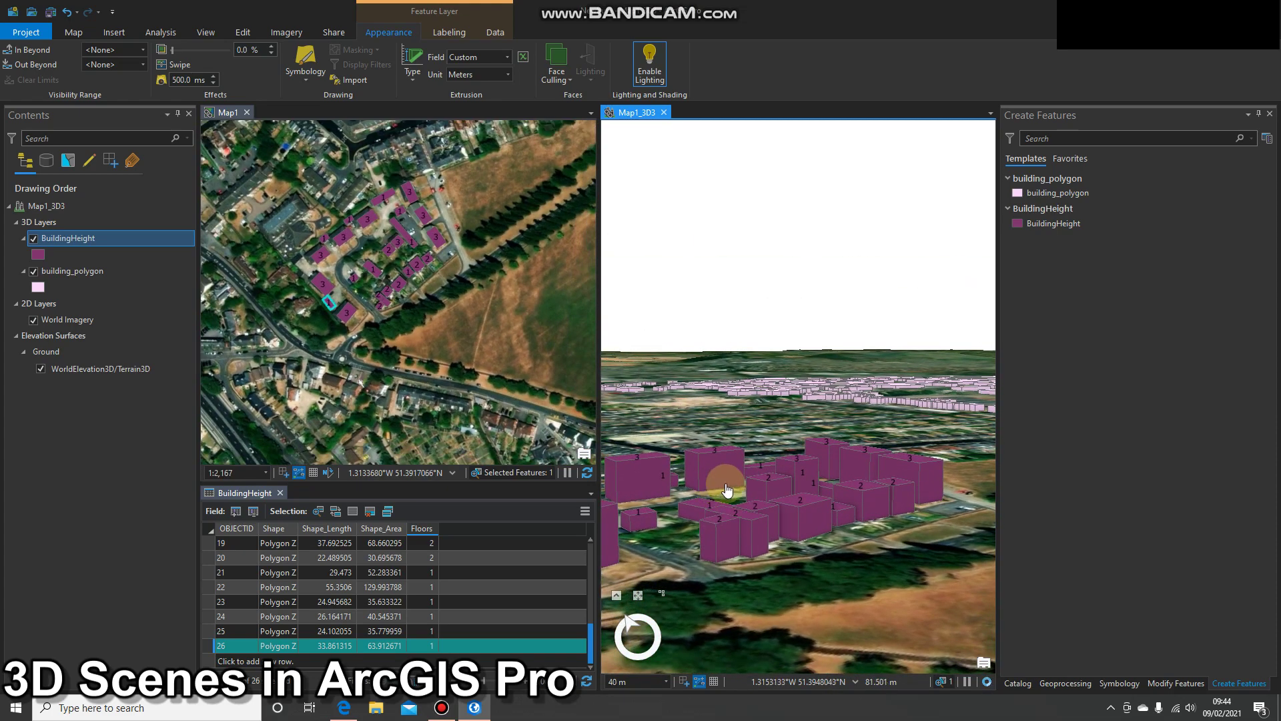